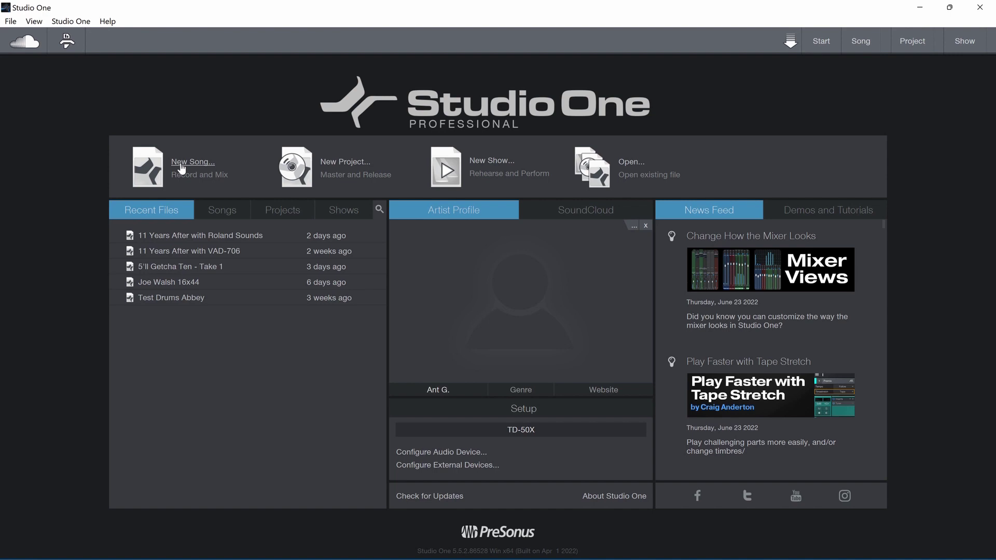
Step: Create a new empty song titled 'Test 1'
{"action": "left_click", "coordinate": [181, 164]}
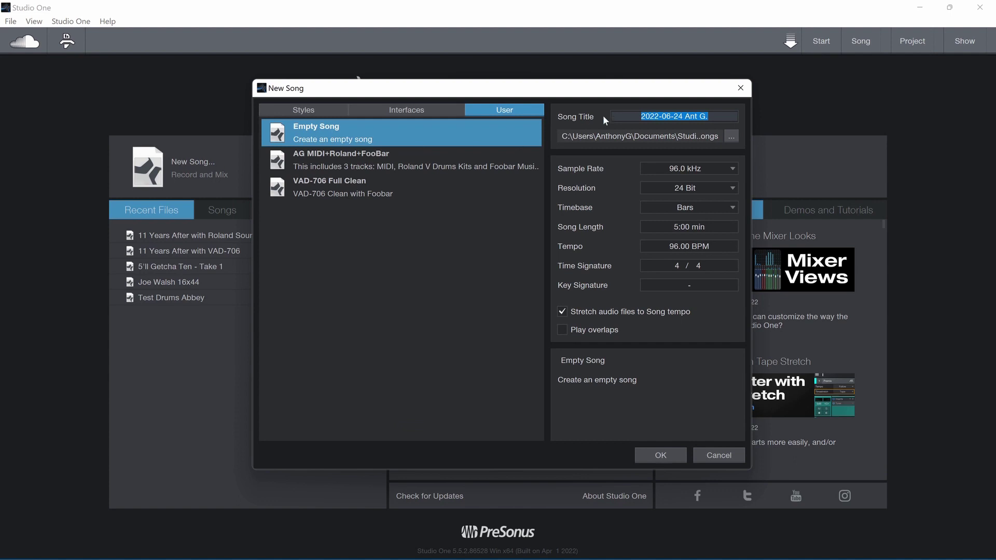
{"action": "type", "text": "Test 1"}
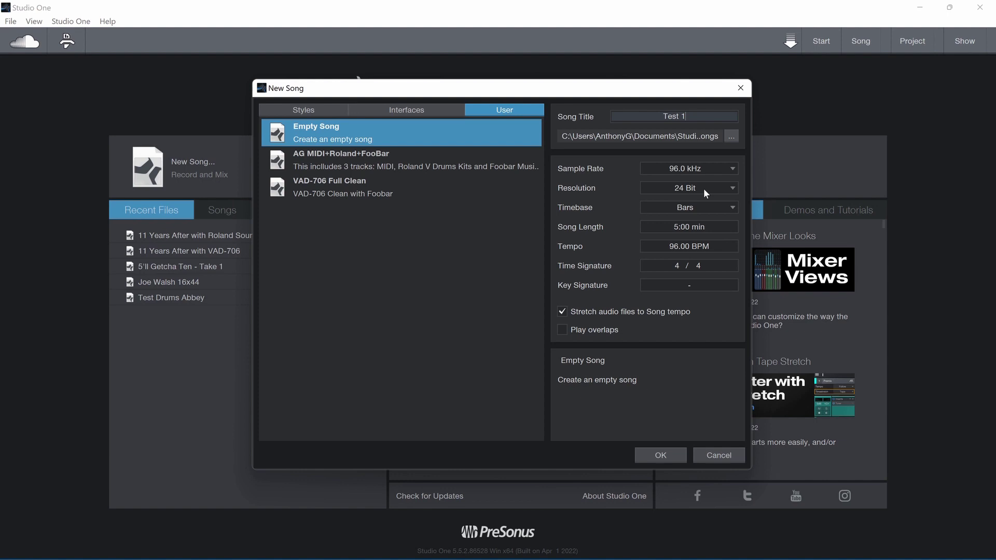
{"action": "left_click", "coordinate": [663, 461]}
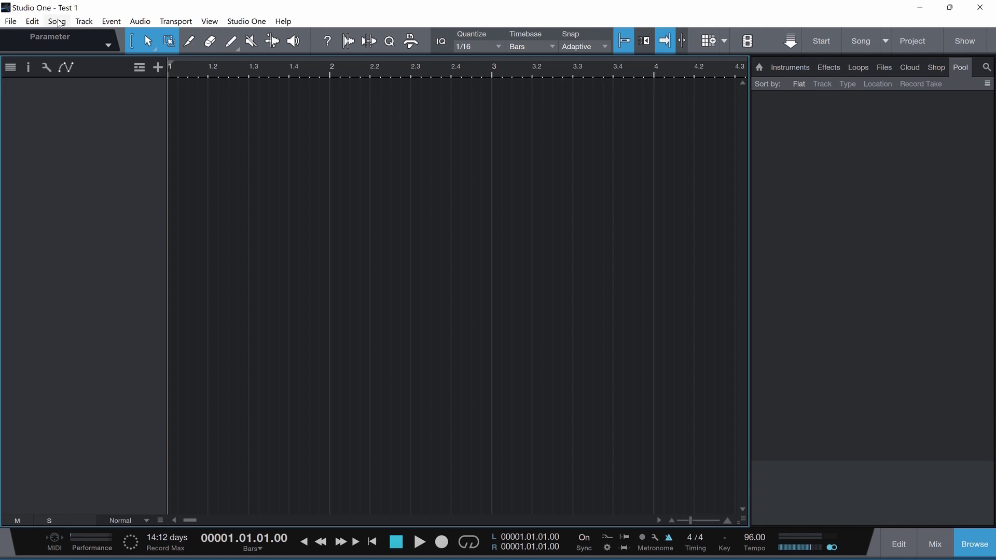
{"action": "left_click", "coordinate": [58, 22]}
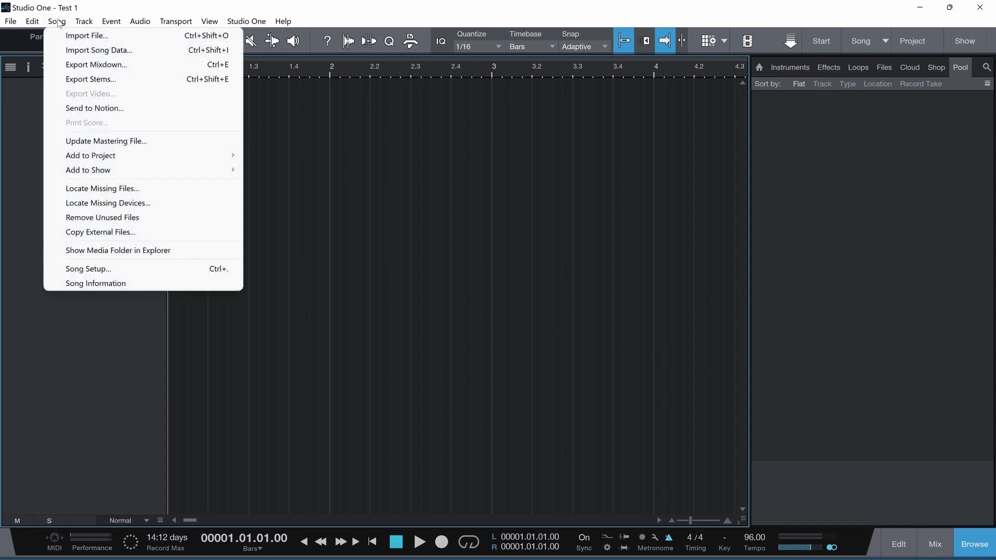
Step: Show the TD-50X input routing on the Song Setup Audio I/O Setup Inputs page
{"action": "left_click", "coordinate": [134, 271]}
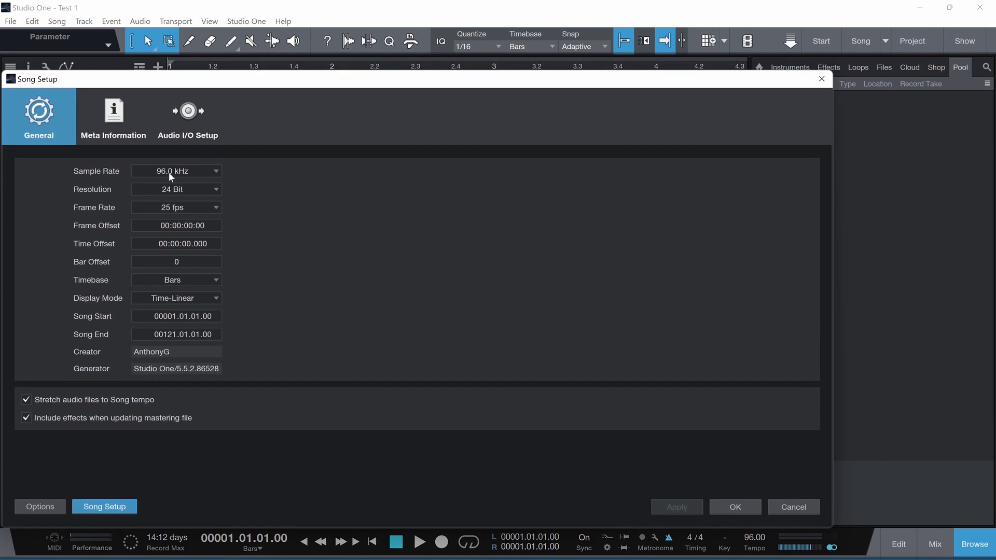
{"action": "left_click", "coordinate": [192, 124]}
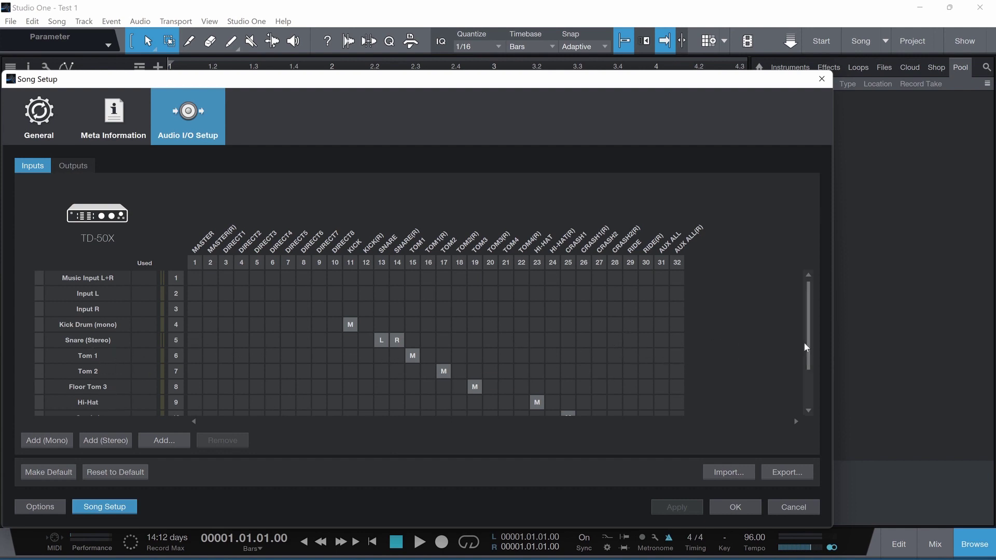
{"action": "left_click_drag", "start_coordinate": [808, 353], "coordinate": [805, 391]}
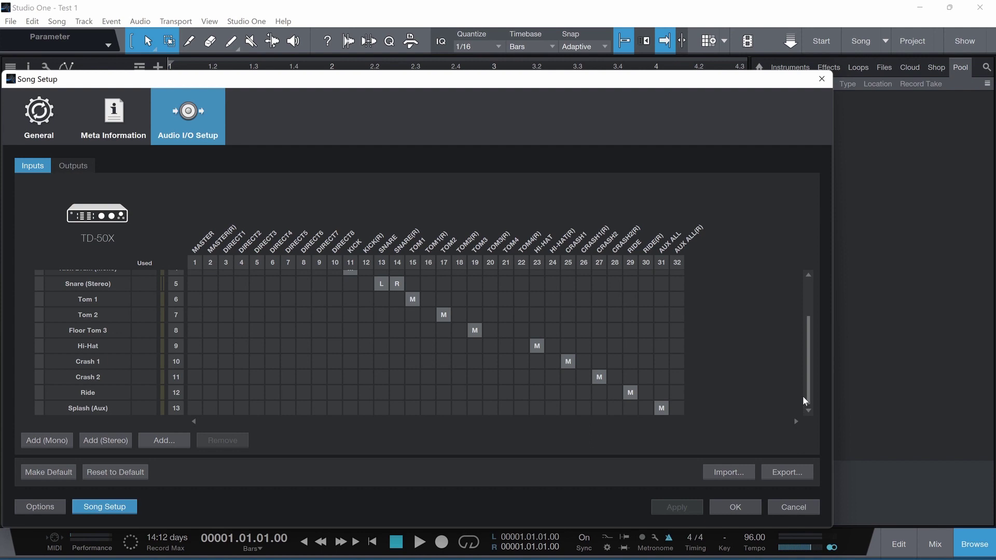
{"action": "scroll", "coordinate": [802, 392], "scroll_direction": "up", "scroll_amount": 3}
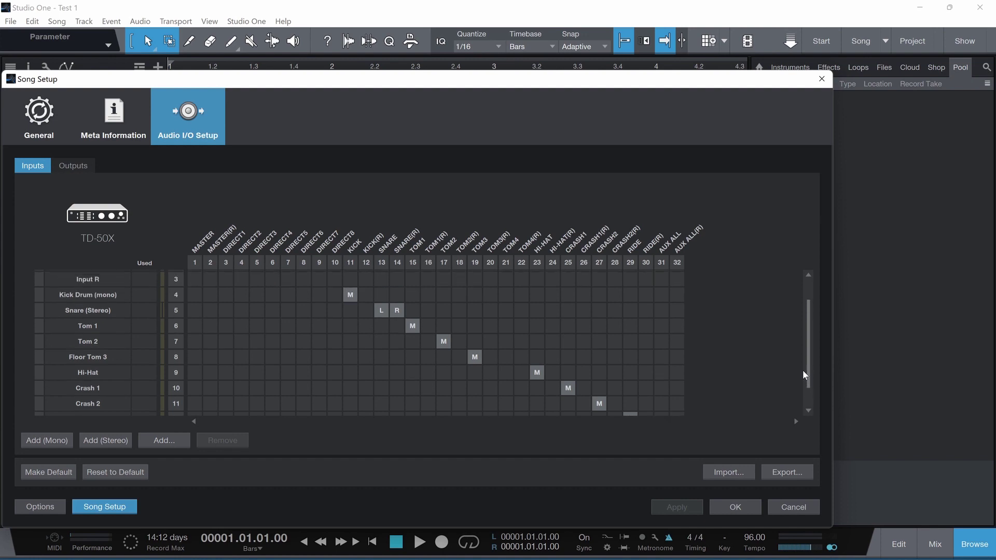
{"action": "scroll", "coordinate": [801, 358], "scroll_direction": "up", "scroll_amount": 1}
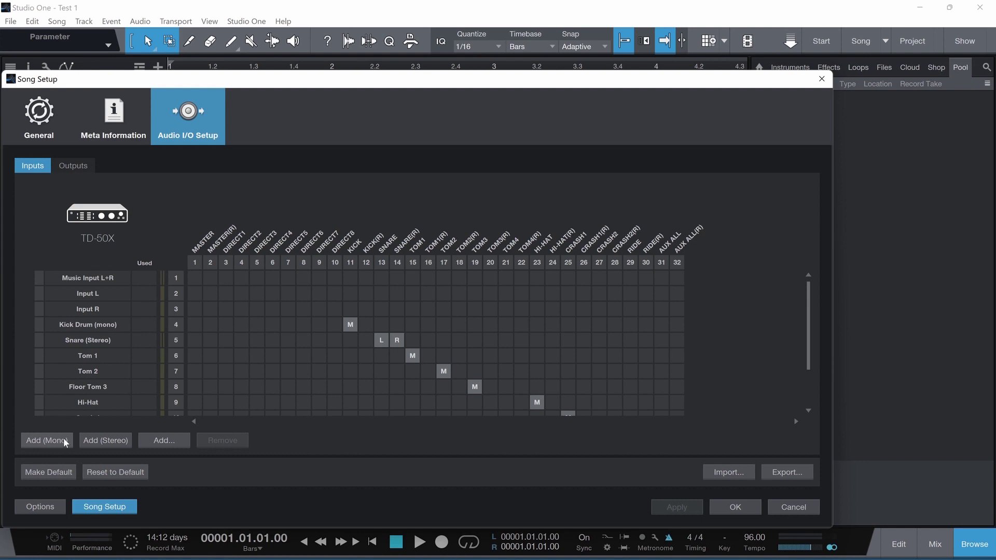
Step: Add one mono input channel labelled 'Aux (R)' with a cyan channel colour
{"action": "left_click", "coordinate": [154, 444]}
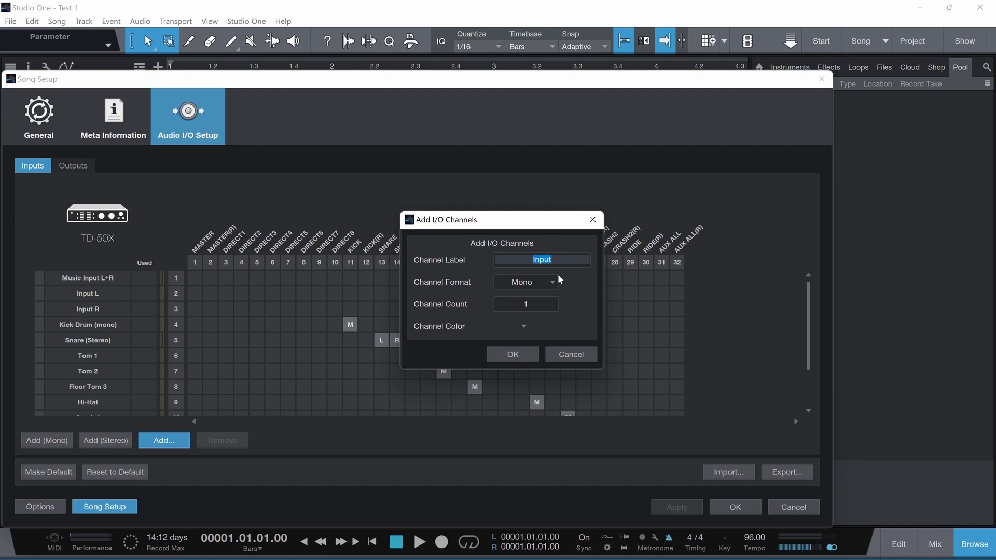
{"action": "type", "text": "Aux (R)"}
{"action": "left_click", "coordinate": [534, 286]}
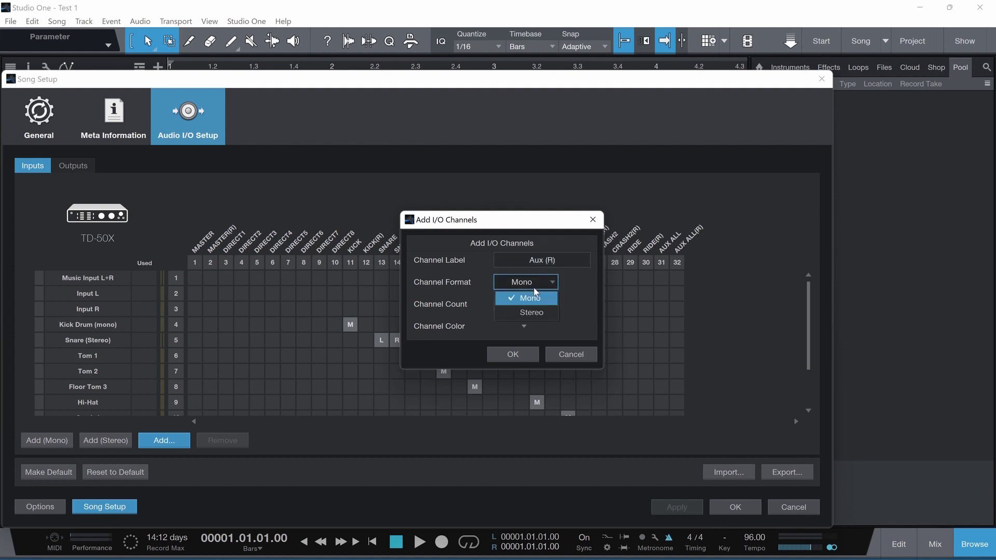
{"action": "left_click", "coordinate": [570, 276]}
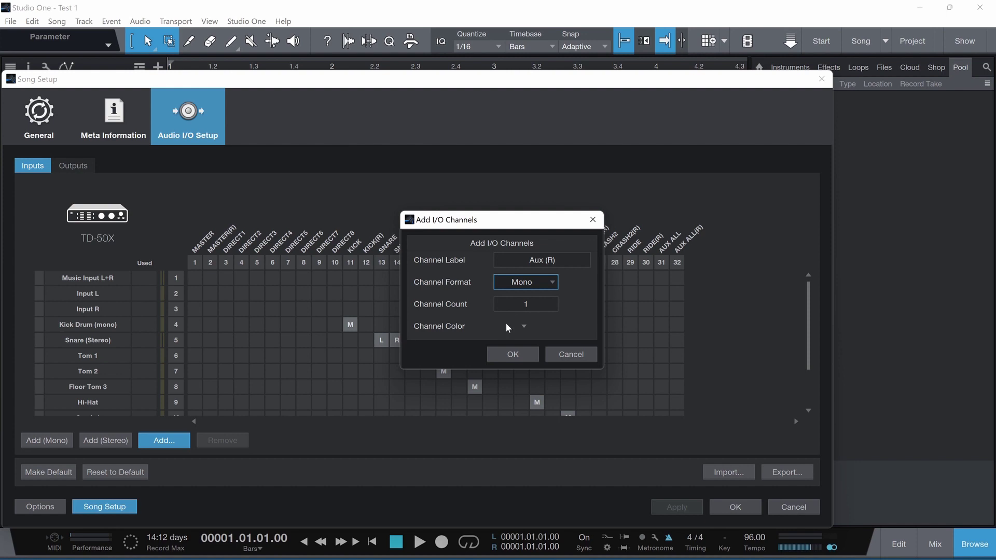
{"action": "left_click", "coordinate": [524, 327]}
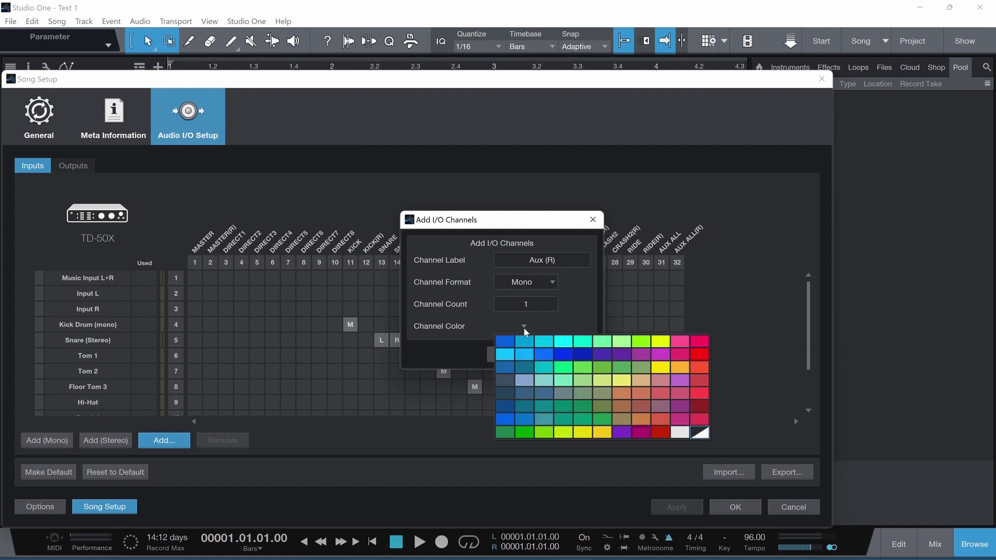
{"action": "left_click", "coordinate": [564, 343]}
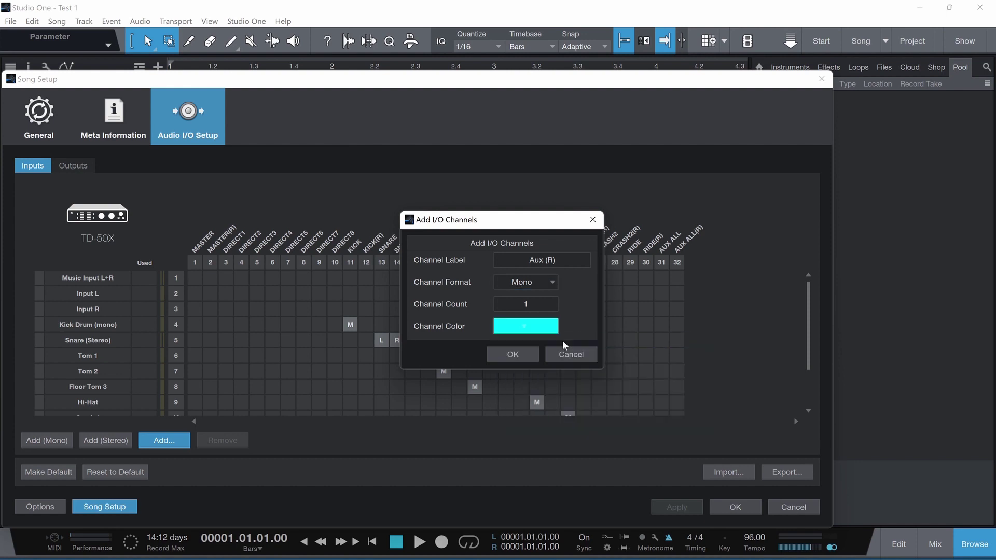
{"action": "left_click", "coordinate": [512, 354]}
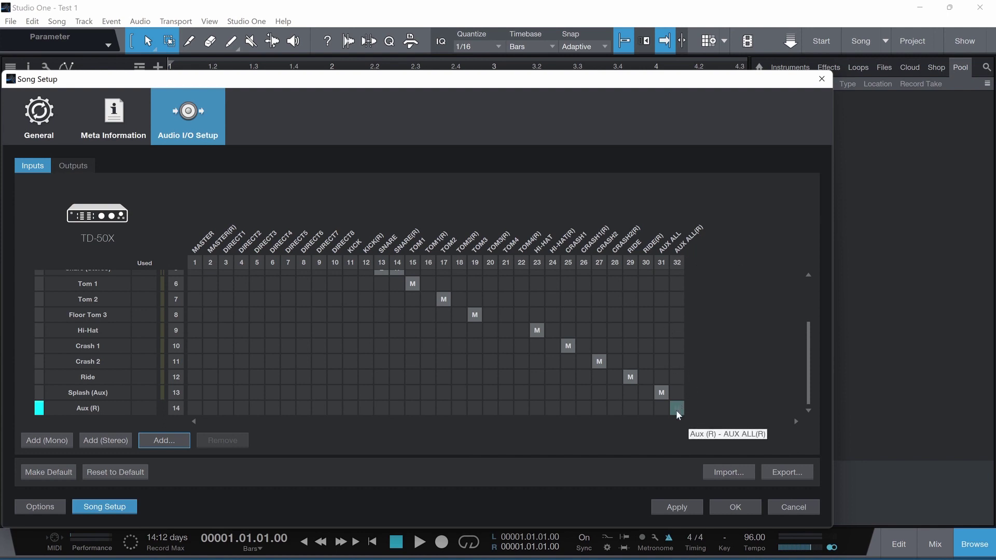
Step: Route the Aux (R) input to AUX ALL(R) channel 32 and apply the change
{"action": "left_click", "coordinate": [553, 408]}
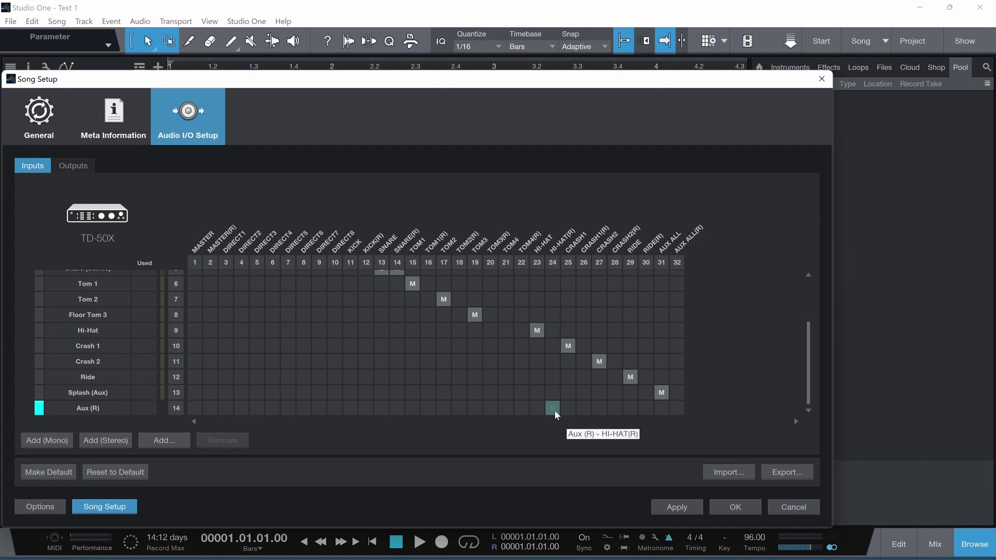
{"action": "left_click", "coordinate": [488, 411]}
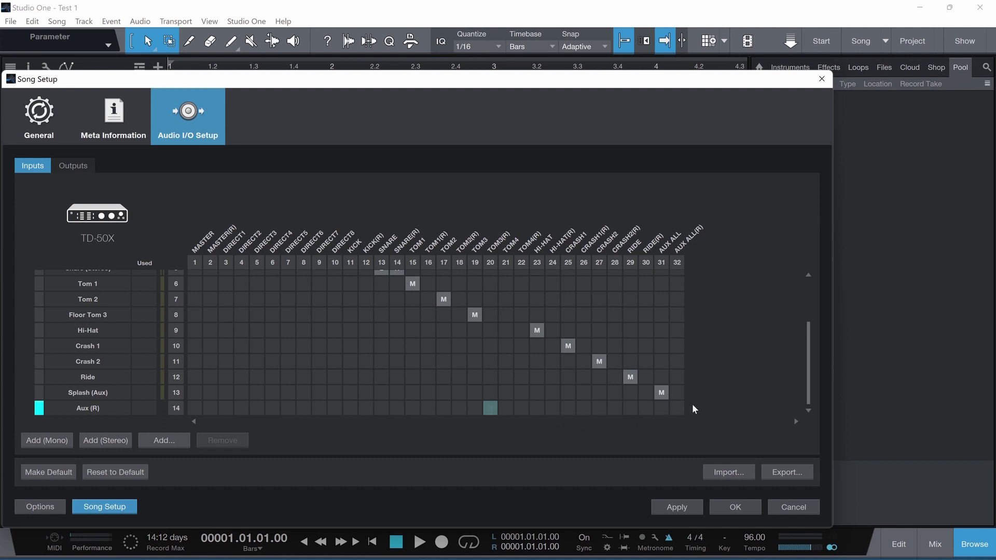
{"action": "left_click", "coordinate": [673, 408]}
{"action": "left_click", "coordinate": [681, 509]}
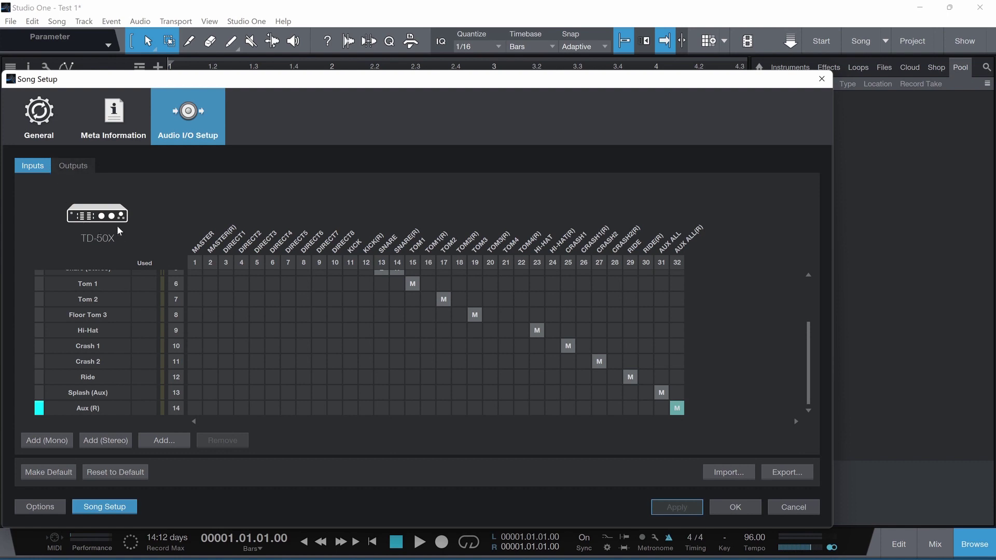
Step: Review the TD-50X outputs and the input matrix down to Aux (R), then close Song Setup
{"action": "left_click", "coordinate": [85, 163]}
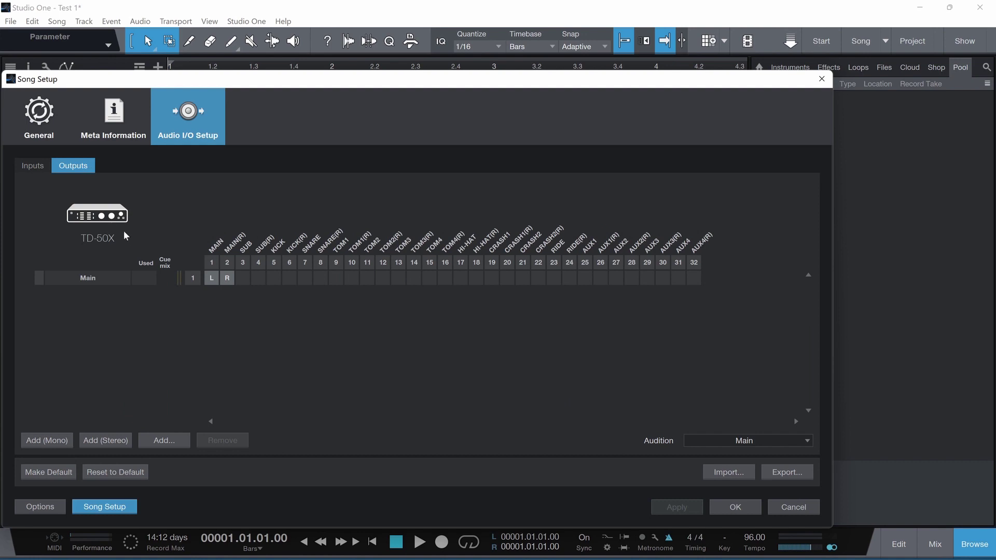
{"action": "left_click", "coordinate": [40, 167]}
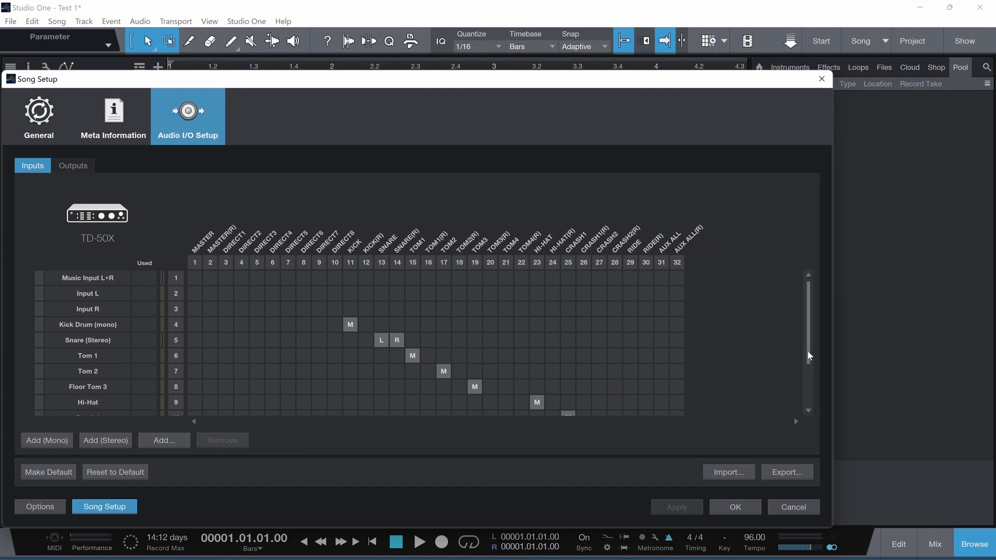
{"action": "left_click_drag", "start_coordinate": [808, 353], "coordinate": [808, 376]}
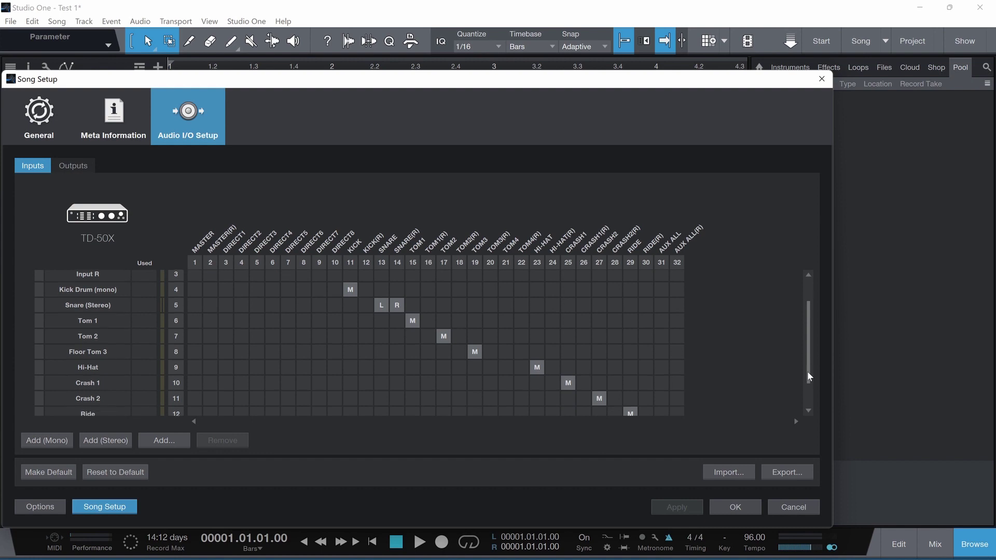
{"action": "left_click_drag", "start_coordinate": [808, 375], "coordinate": [808, 378]}
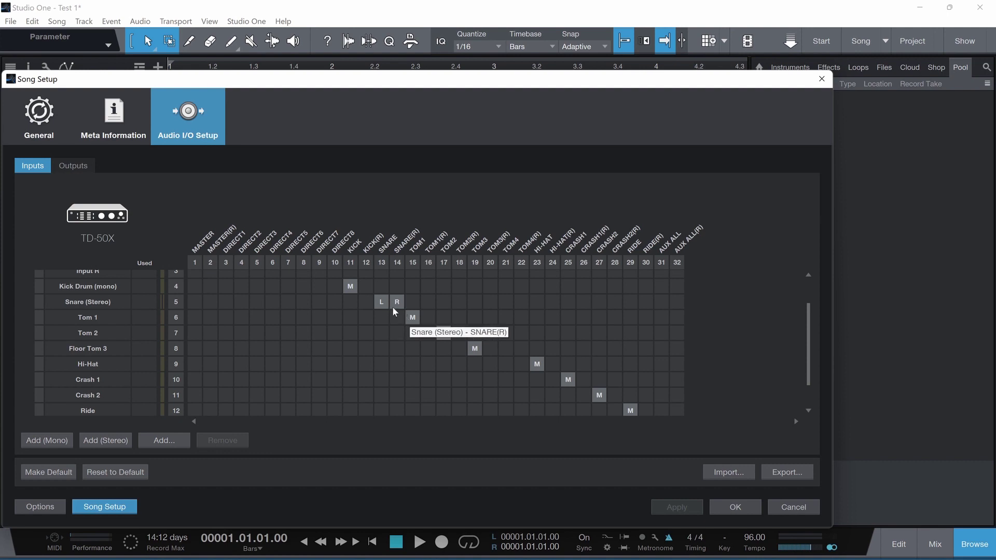
{"action": "left_click_drag", "start_coordinate": [806, 380], "coordinate": [809, 403]}
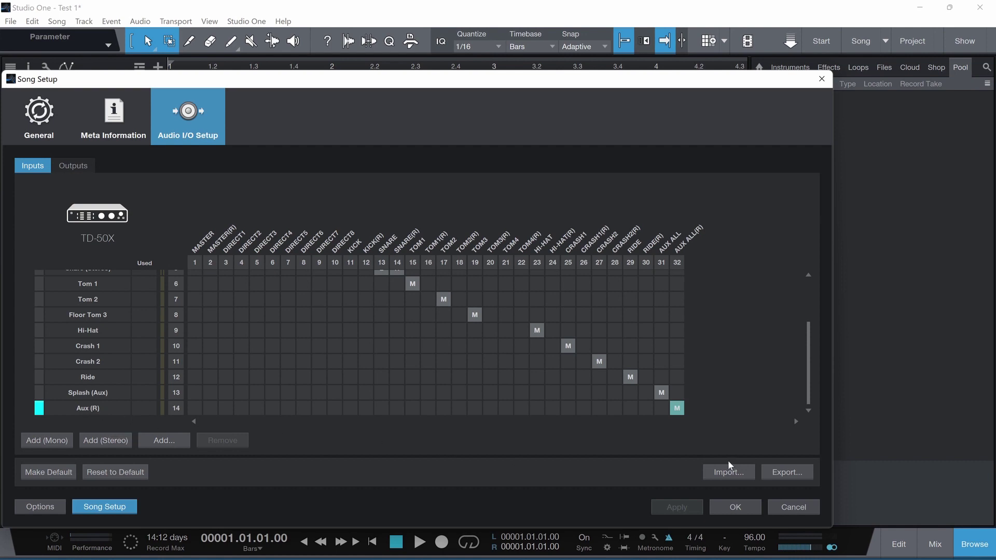
{"action": "left_click", "coordinate": [741, 511]}
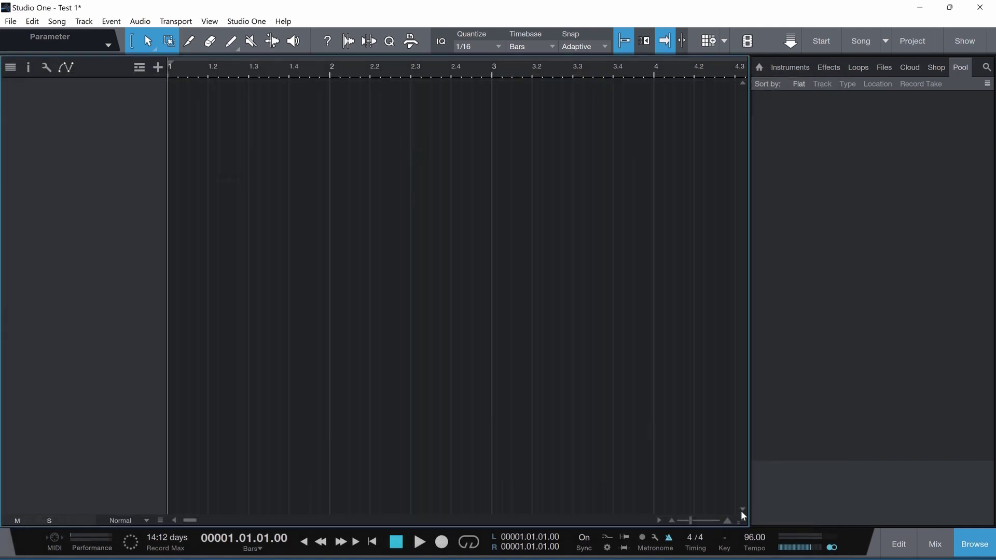
Step: Add one instrument track named 'VAD-706' with its input left at Default
{"action": "left_click", "coordinate": [156, 69]}
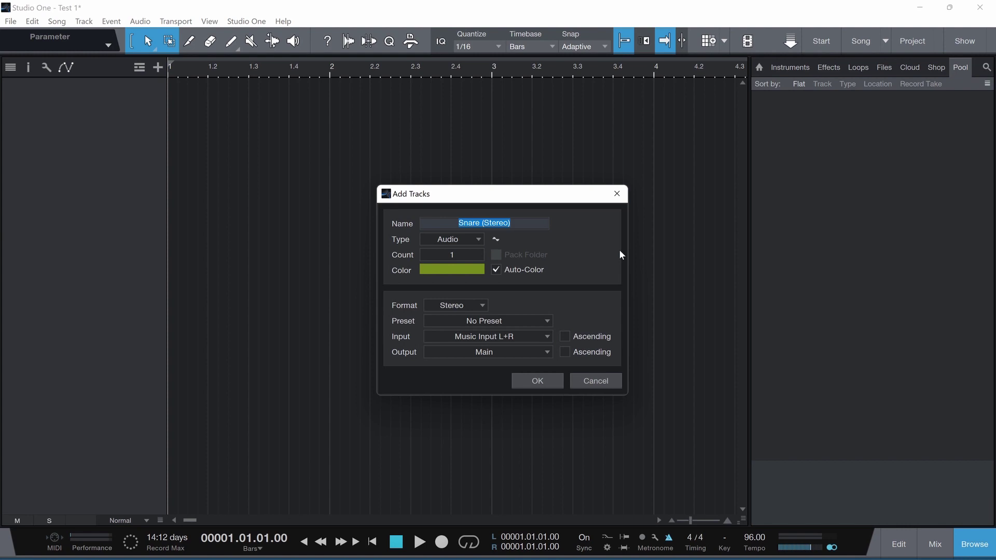
{"action": "type", "text": "VAD-706"}
{"action": "left_click", "coordinate": [458, 243]}
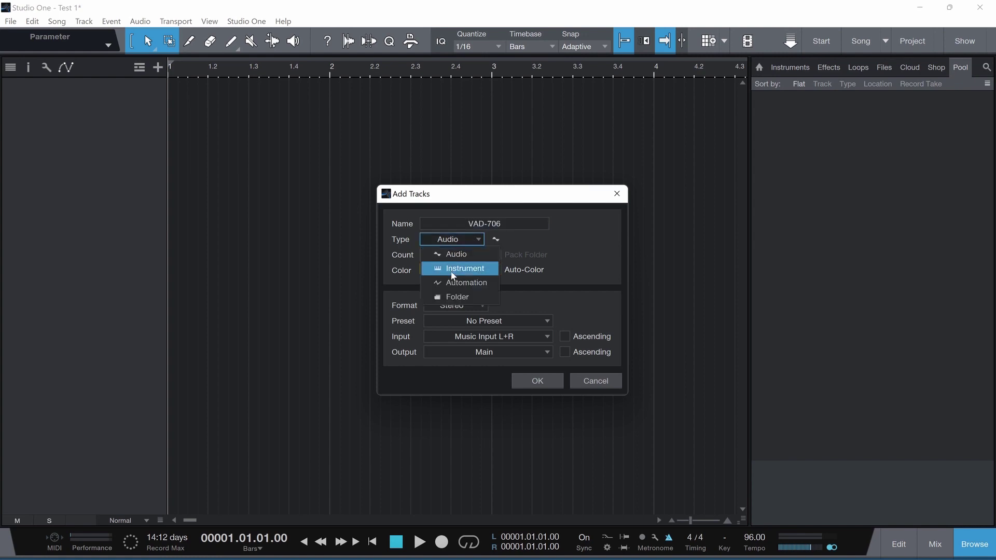
{"action": "left_click", "coordinate": [467, 269]}
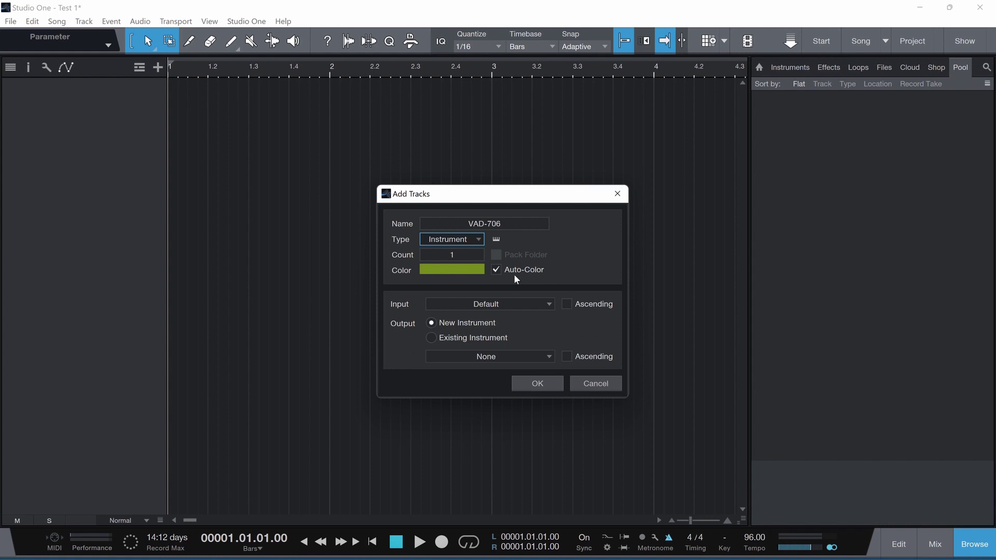
{"action": "left_click", "coordinate": [511, 304]}
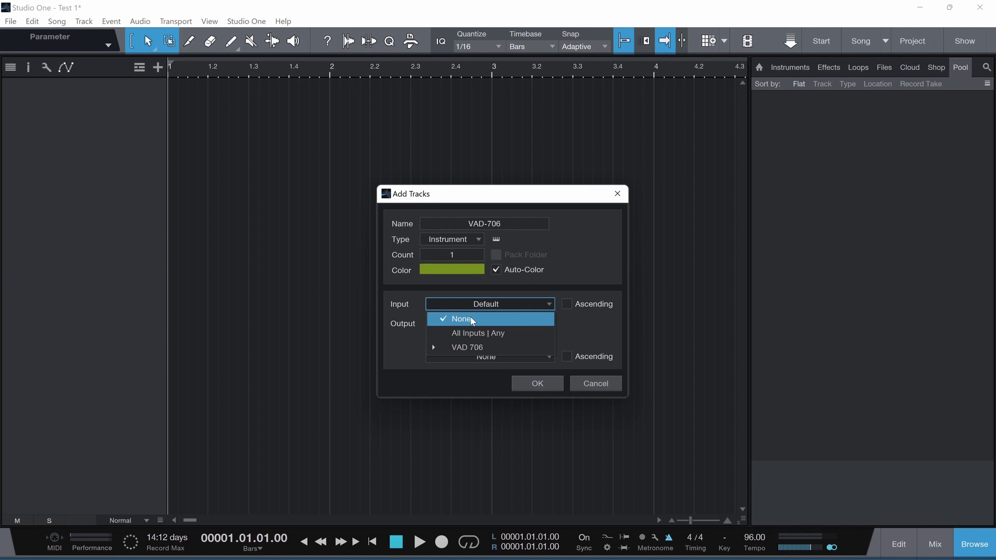
{"action": "left_click", "coordinate": [600, 259]}
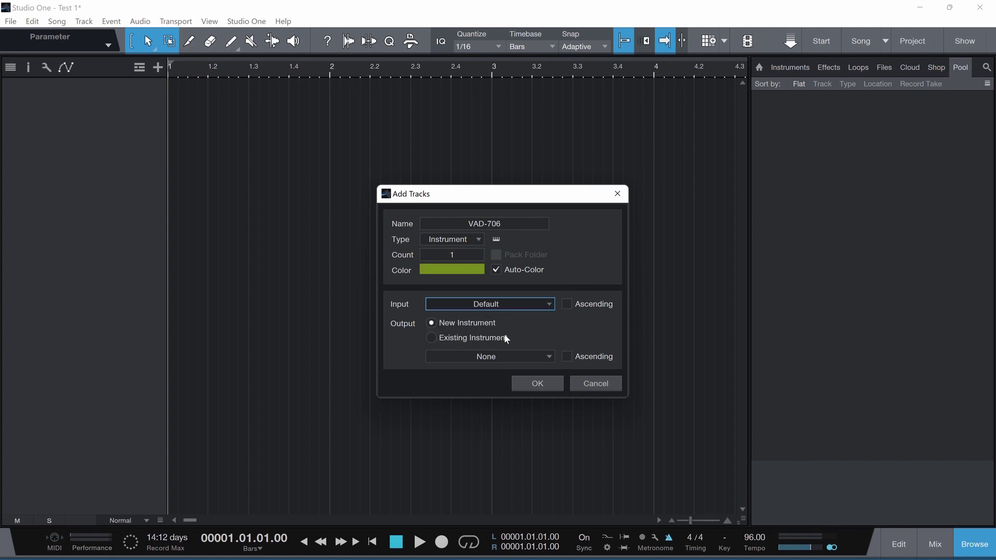
{"action": "left_click", "coordinate": [549, 383]}
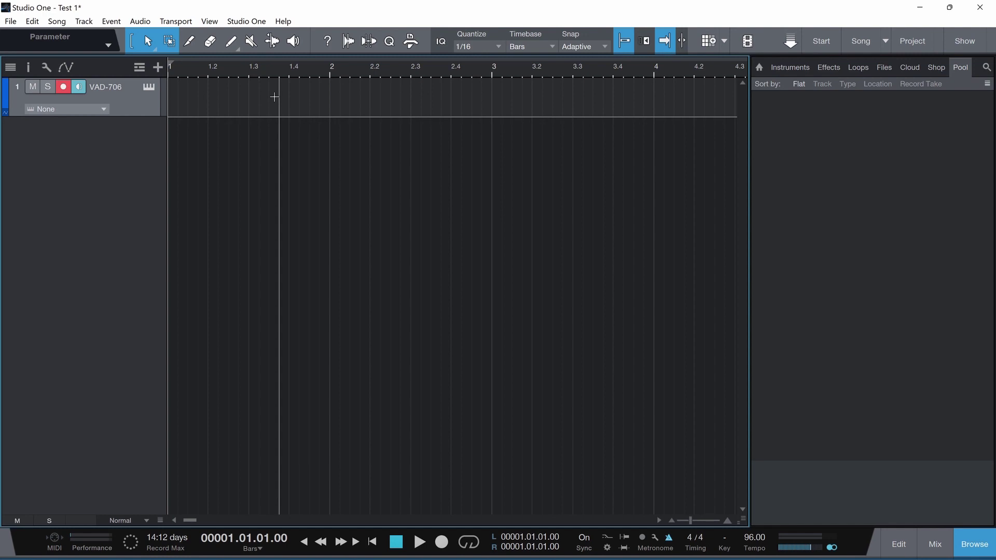
{"action": "right_click", "coordinate": [124, 167]}
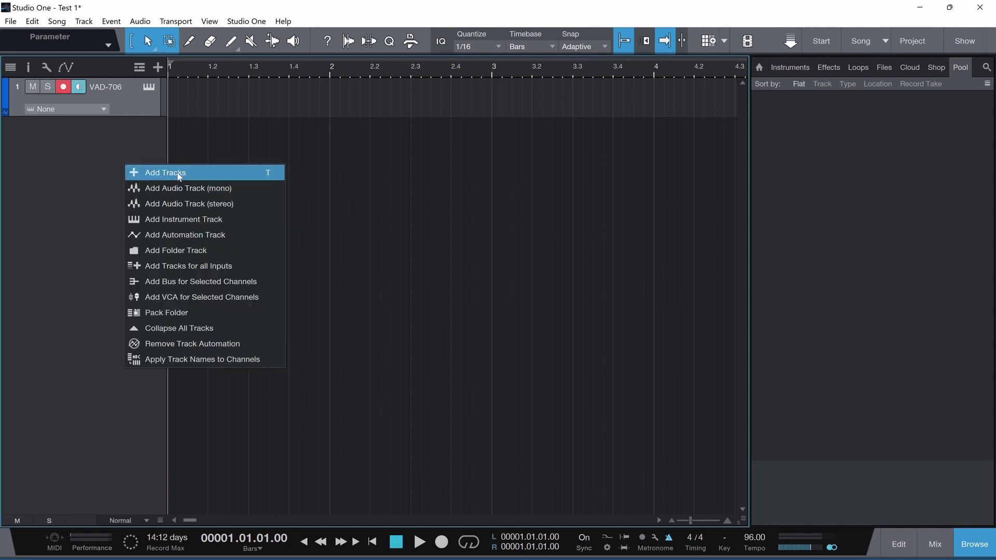
Step: Add a mono audio track named 'Aux (R)' and set its input to Aux (R)
{"action": "left_click", "coordinate": [202, 194]}
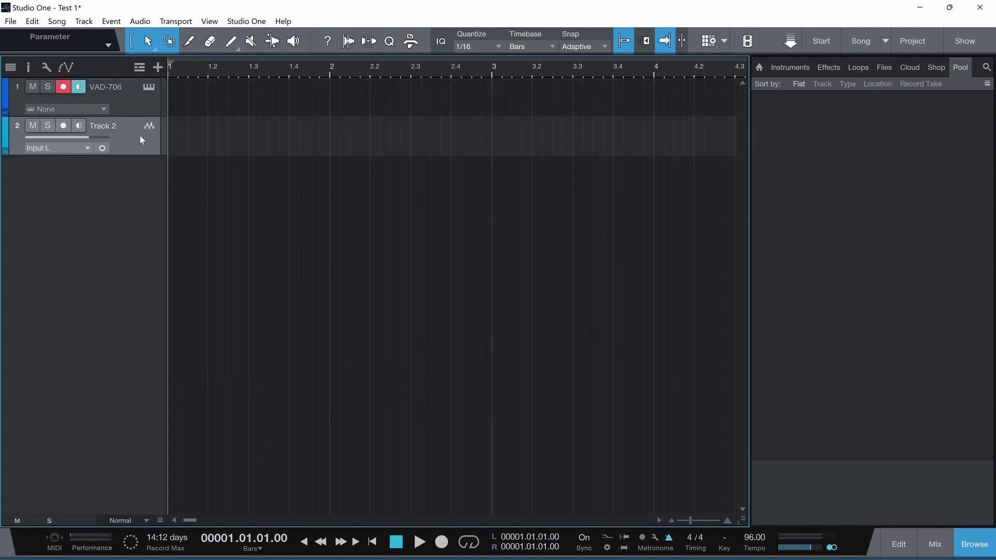
{"action": "double_click", "coordinate": [109, 127]}
{"action": "type", "text": "Aux (R"}
{"action": "key", "text": "Return"}
{"action": "left_click", "coordinate": [71, 146]}
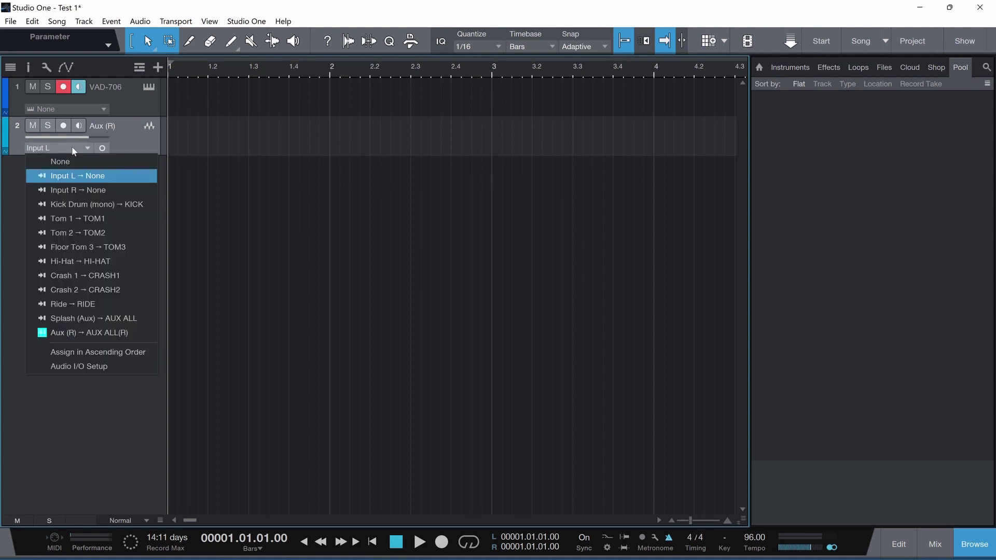
{"action": "left_click", "coordinate": [73, 334]}
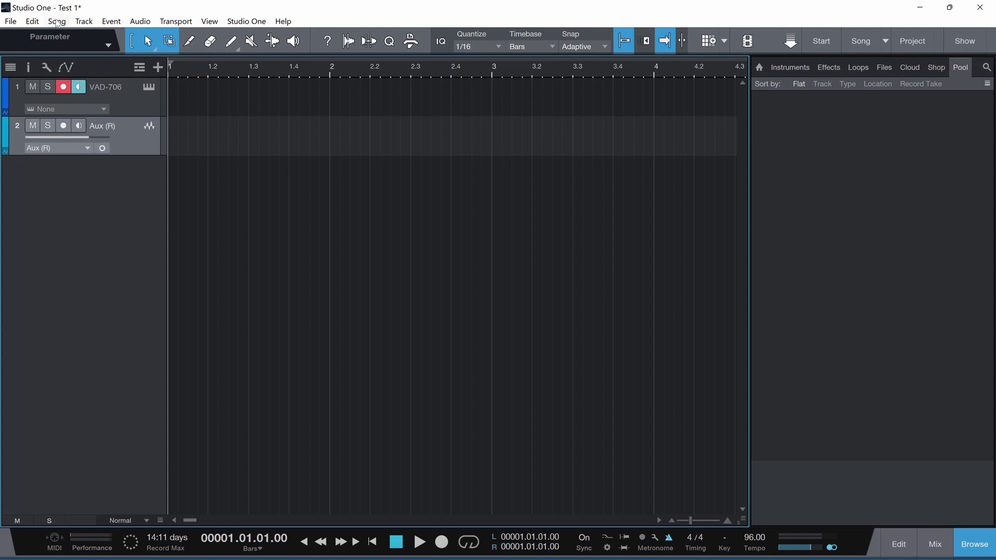
{"action": "left_click", "coordinate": [57, 21]}
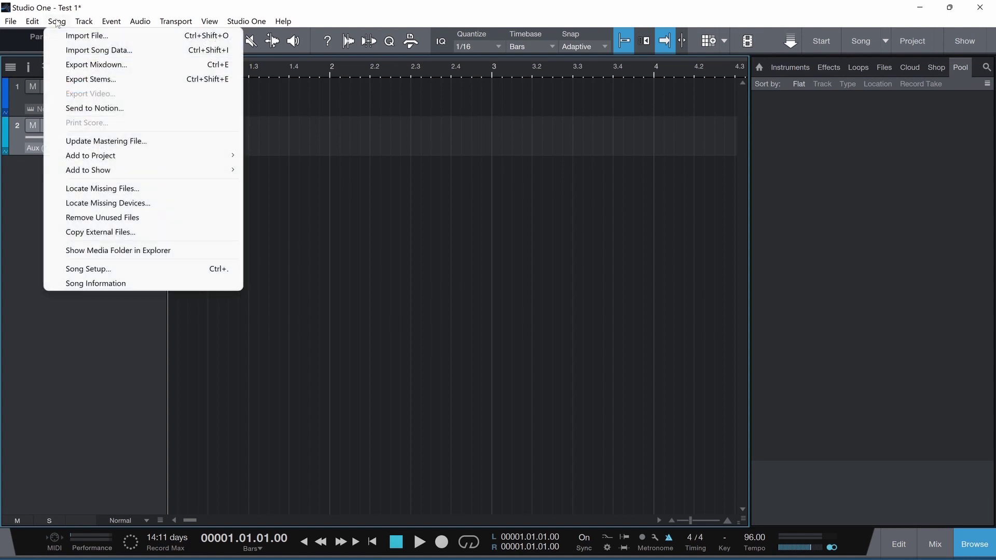
{"action": "left_click", "coordinate": [123, 271]}
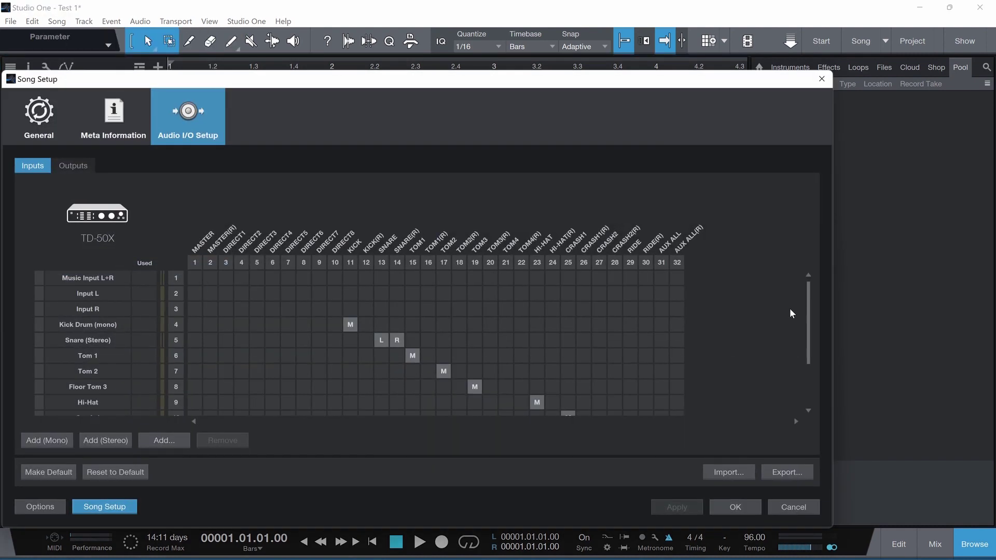
{"action": "left_click_drag", "start_coordinate": [808, 347], "coordinate": [798, 426]}
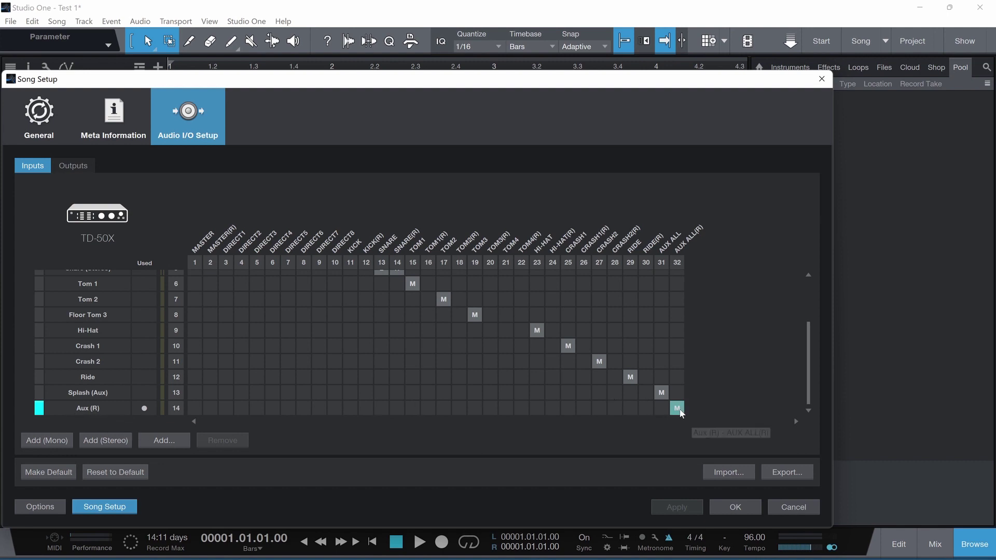
{"action": "left_click", "coordinate": [811, 510]}
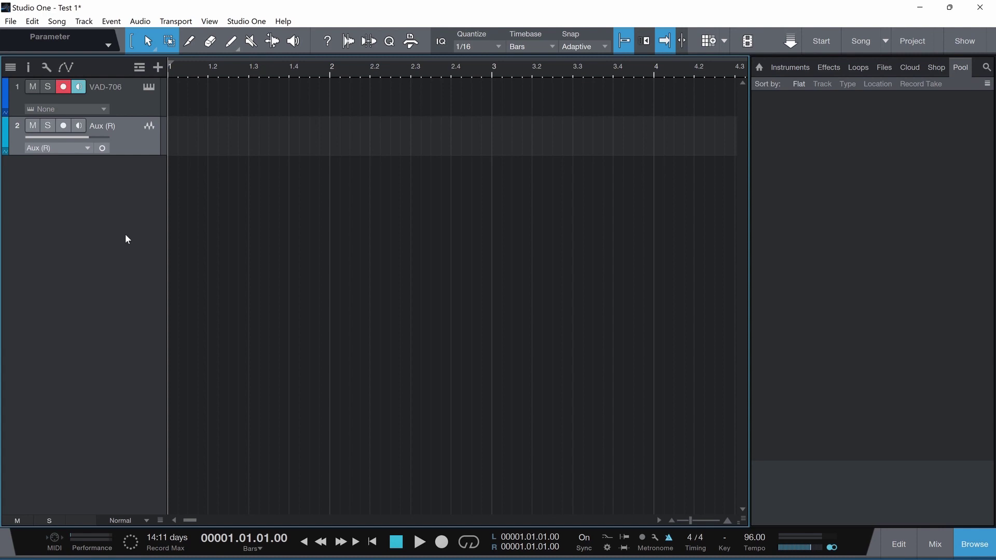
{"action": "mouse_move", "coordinate": [452, 547]}
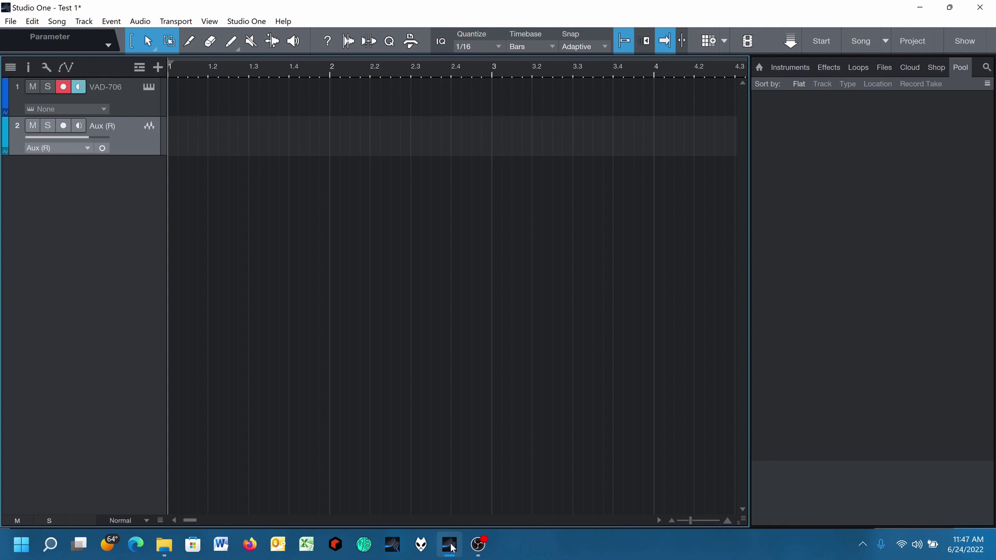
{"action": "right_click", "coordinate": [73, 192]}
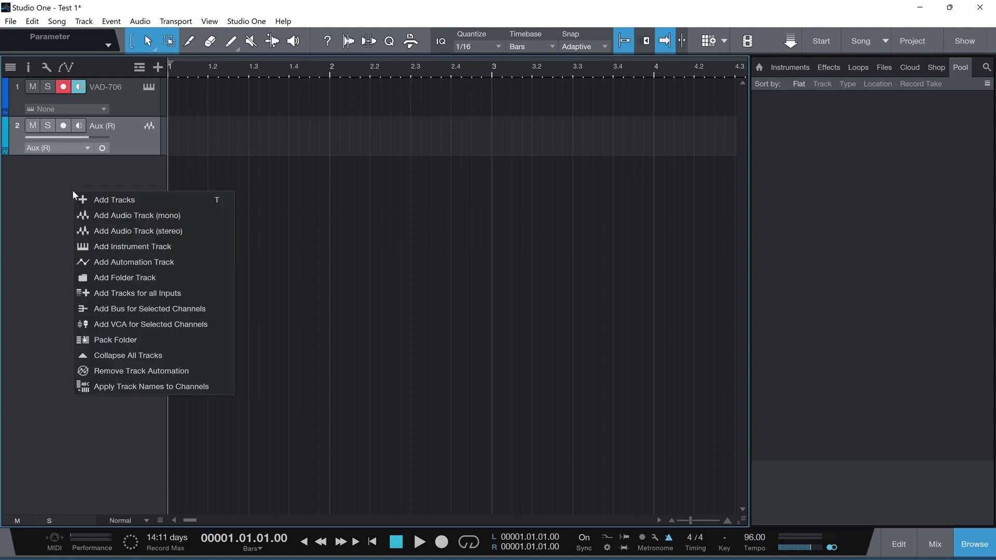
Step: Add a stereo audio track named 'Snare'
{"action": "left_click", "coordinate": [128, 232]}
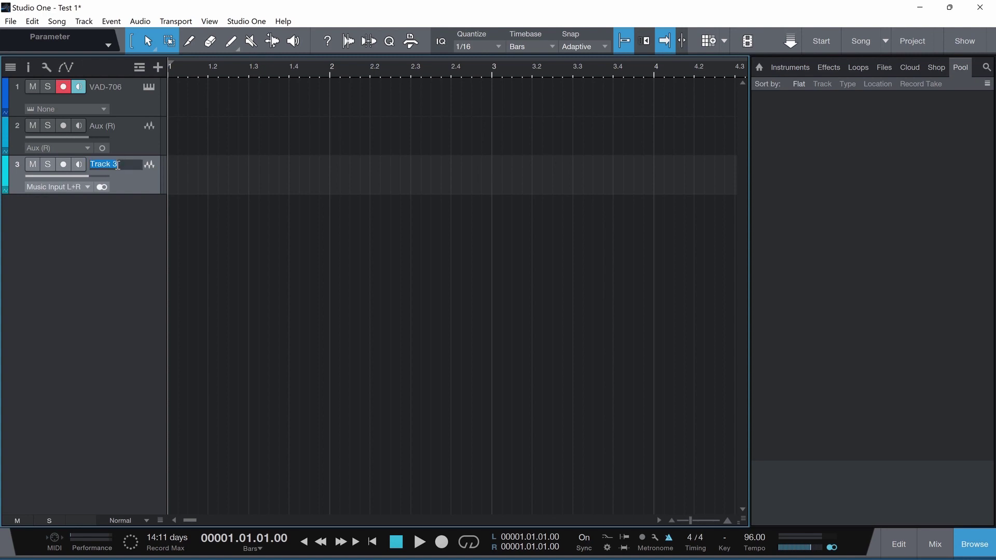
{"action": "type", "text": "Snare"}
Step: Set track 3's input from Music Input L+R to Snare (Stereo)
{"action": "left_click", "coordinate": [80, 189]}
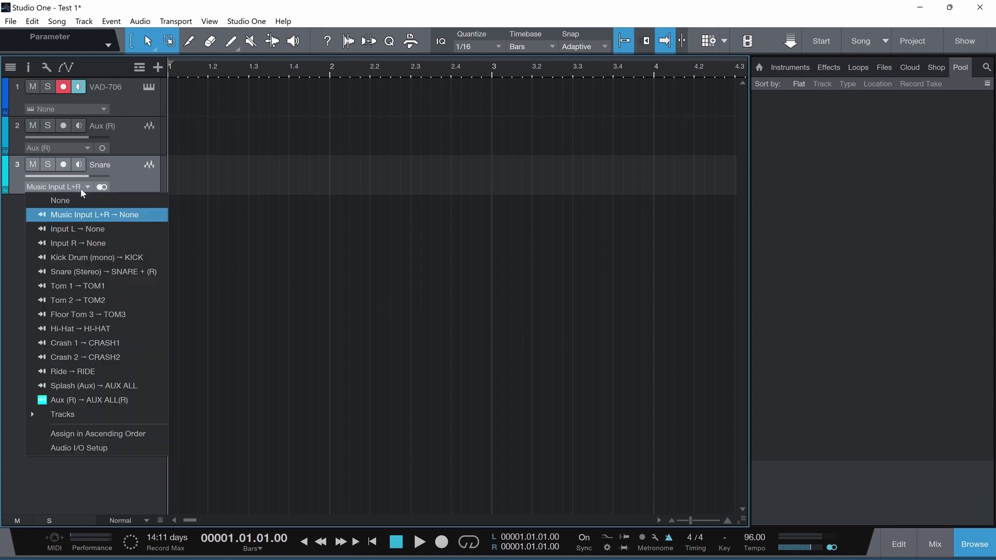
{"action": "left_click", "coordinate": [86, 275]}
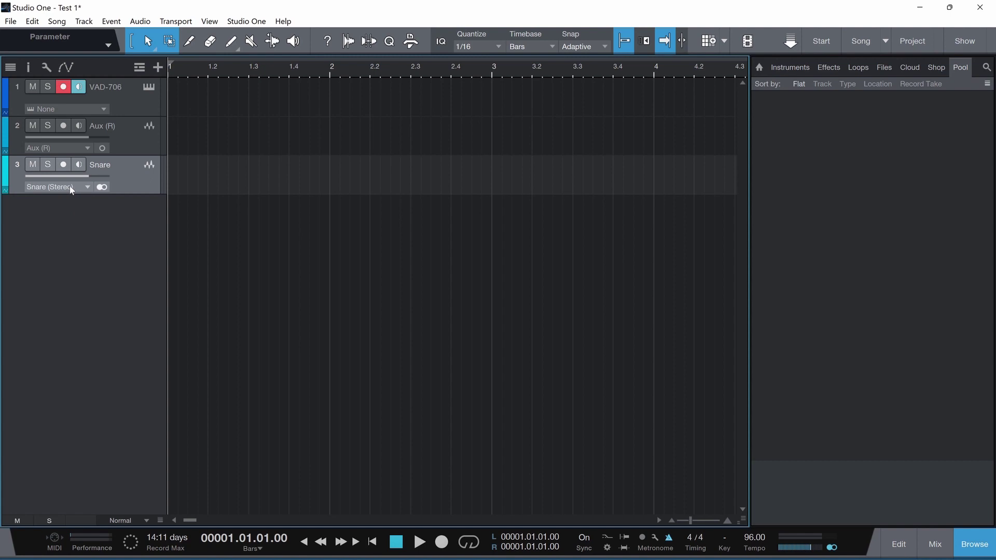
Step: Rename track 3 to 'Snare (Stereo)' and arm it for recording
{"action": "double_click", "coordinate": [102, 164]}
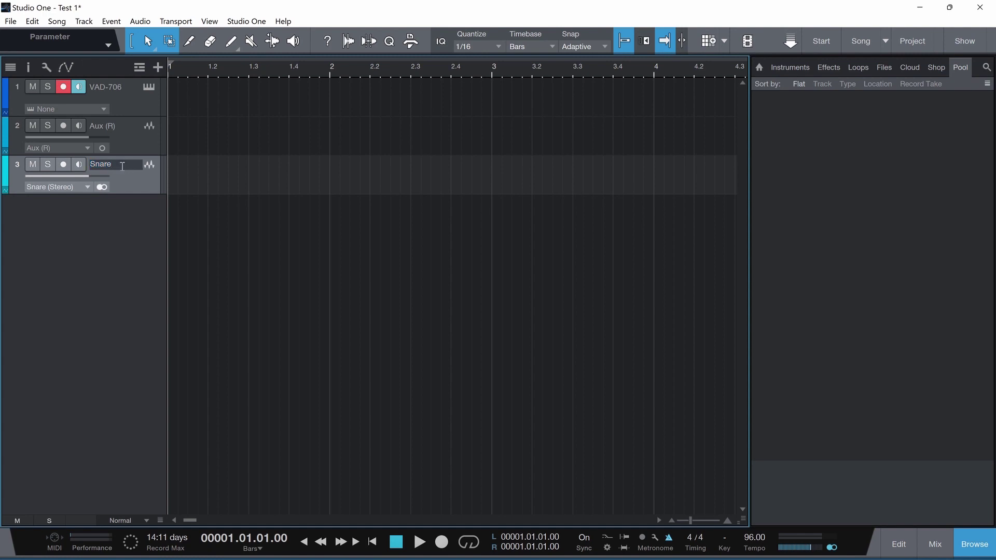
{"action": "type", "text": "(Stereo"}
{"action": "key", "text": "Return"}
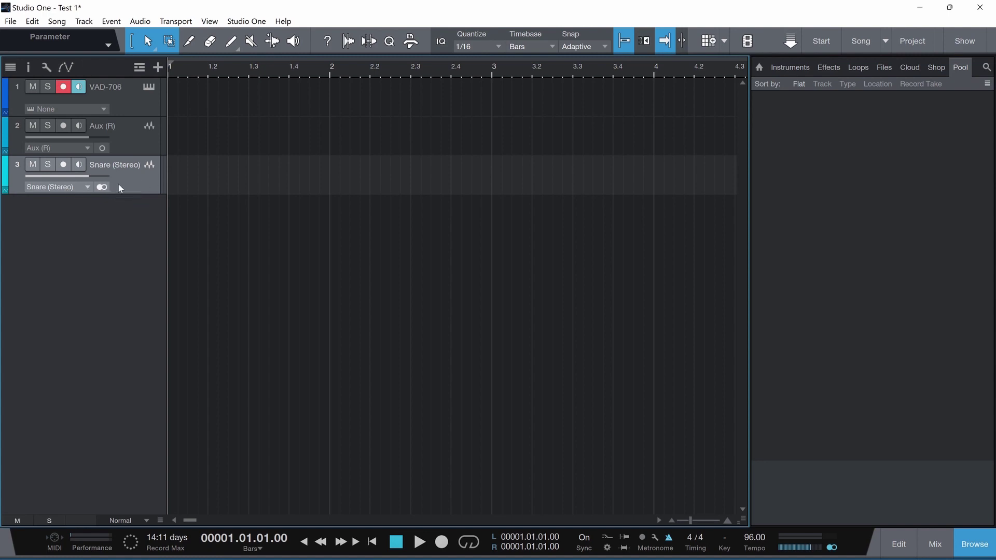
{"action": "left_click", "coordinate": [63, 165]}
{"action": "double_click", "coordinate": [94, 221]}
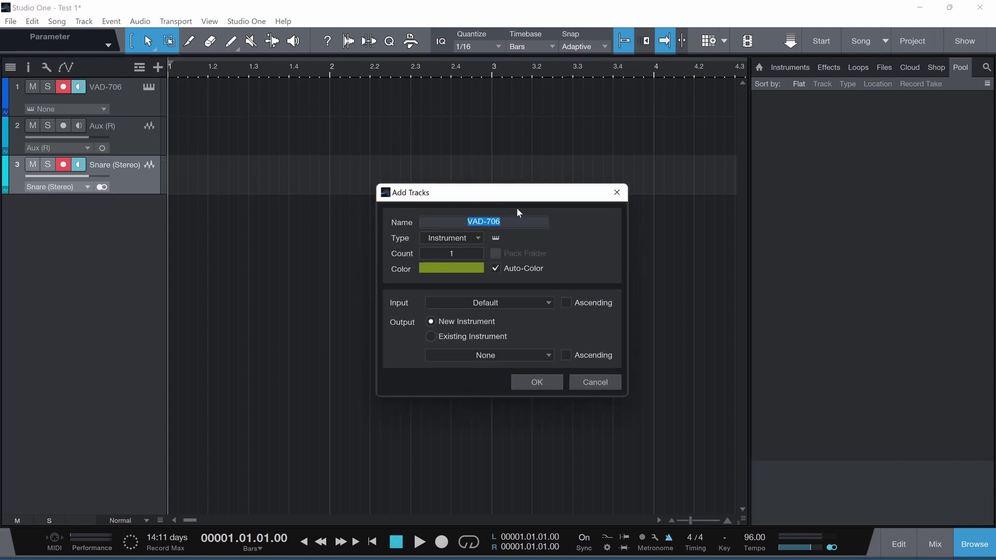
Step: Create a mono audio track named 'Tom 1' that records from the Tom 1 input
{"action": "type", "text": "Tom 1"}
{"action": "left_click", "coordinate": [478, 238]}
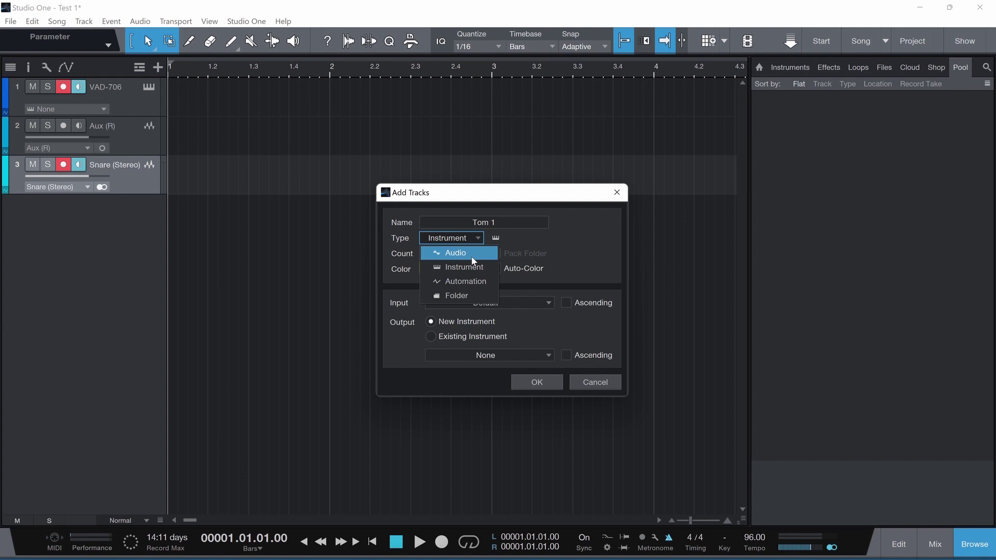
{"action": "left_click", "coordinate": [472, 255]}
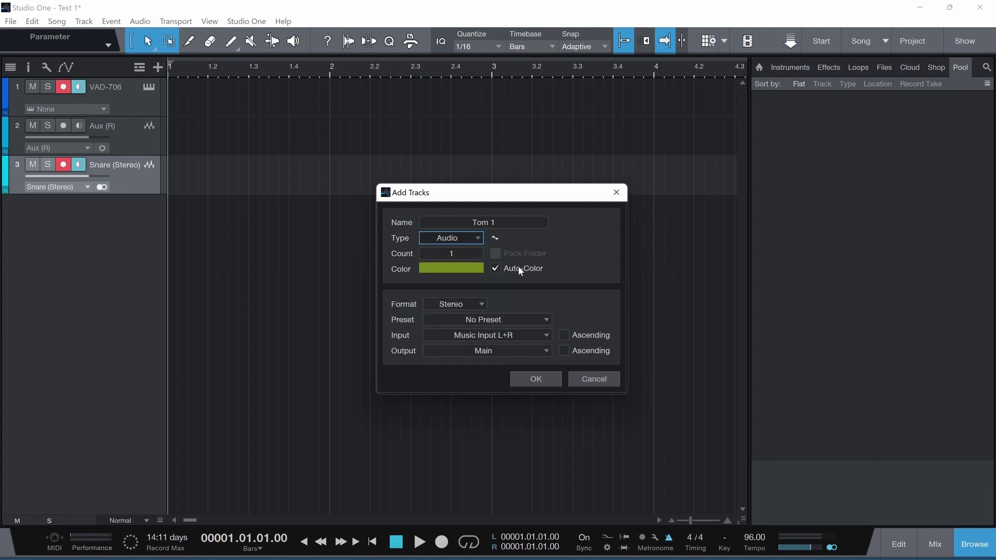
{"action": "left_click", "coordinate": [459, 305]}
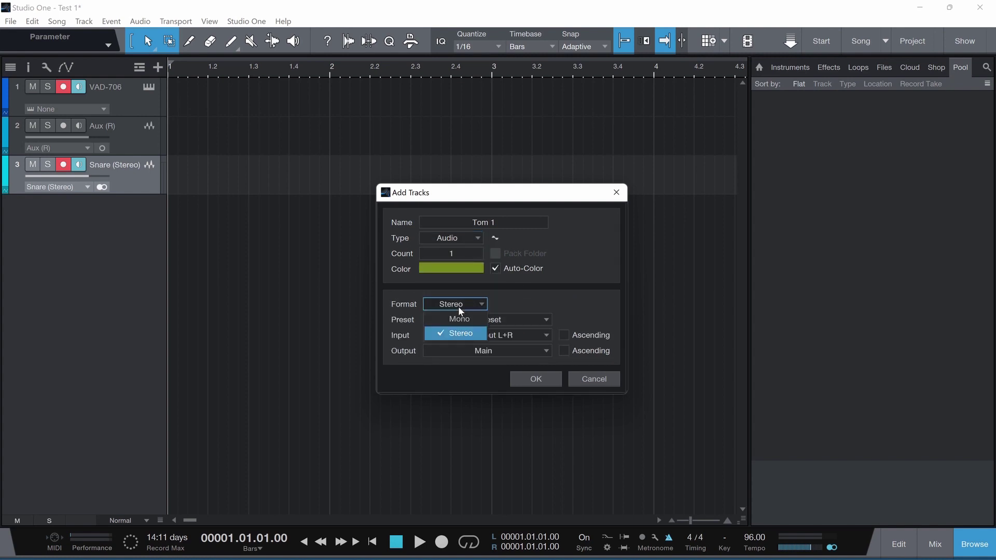
{"action": "left_click", "coordinate": [462, 318]}
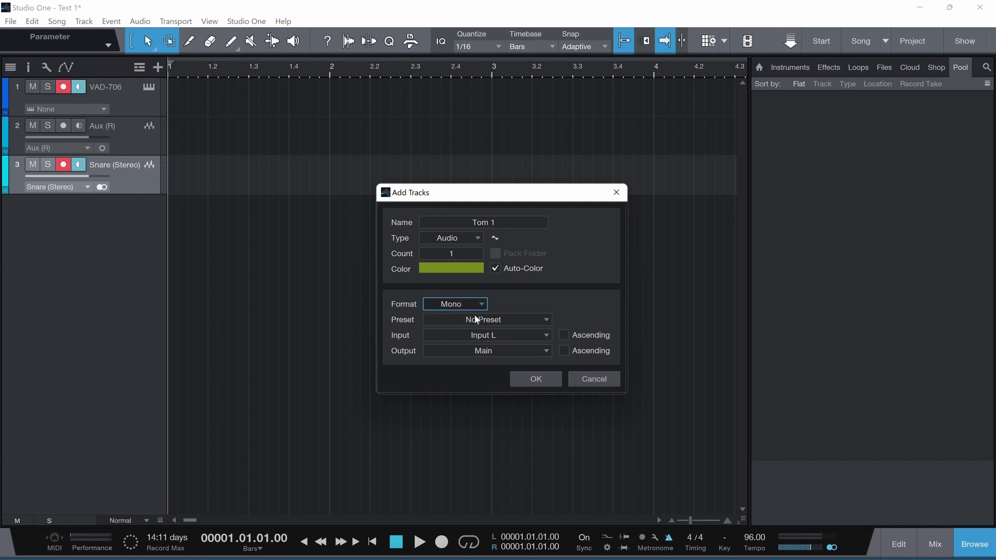
{"action": "left_click", "coordinate": [501, 338]}
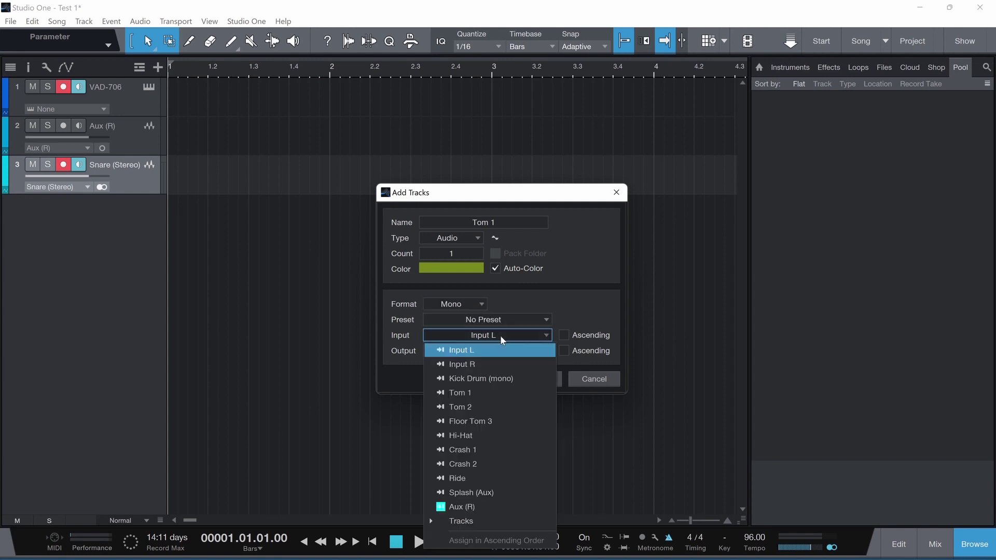
{"action": "left_click", "coordinate": [478, 393]}
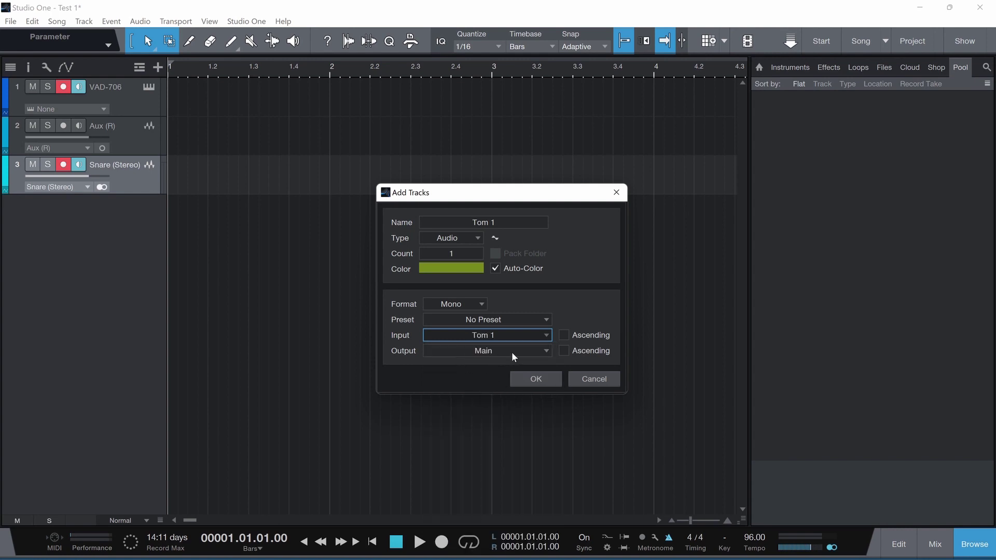
{"action": "left_click", "coordinate": [536, 379]}
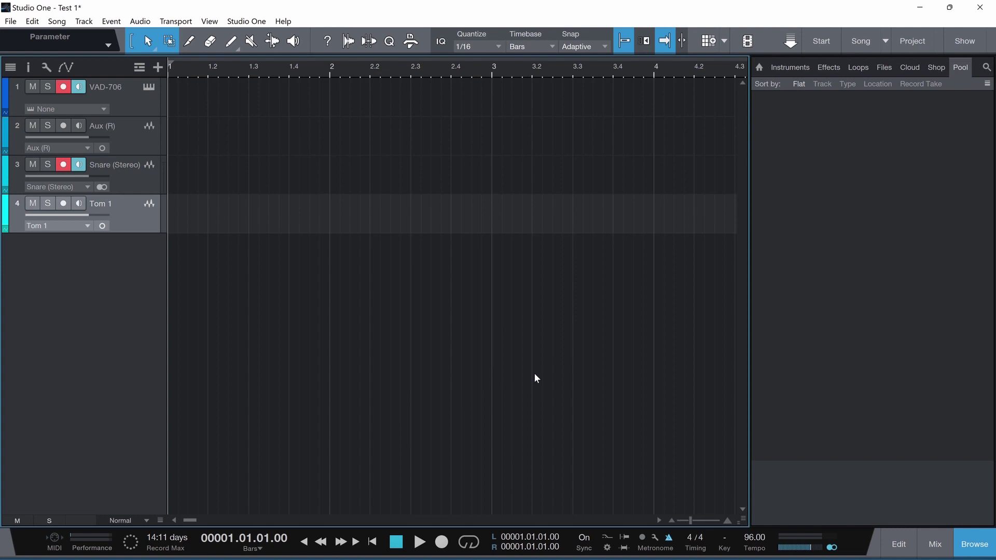
Step: Record-arm the Tom 1 track
{"action": "left_click", "coordinate": [64, 204]}
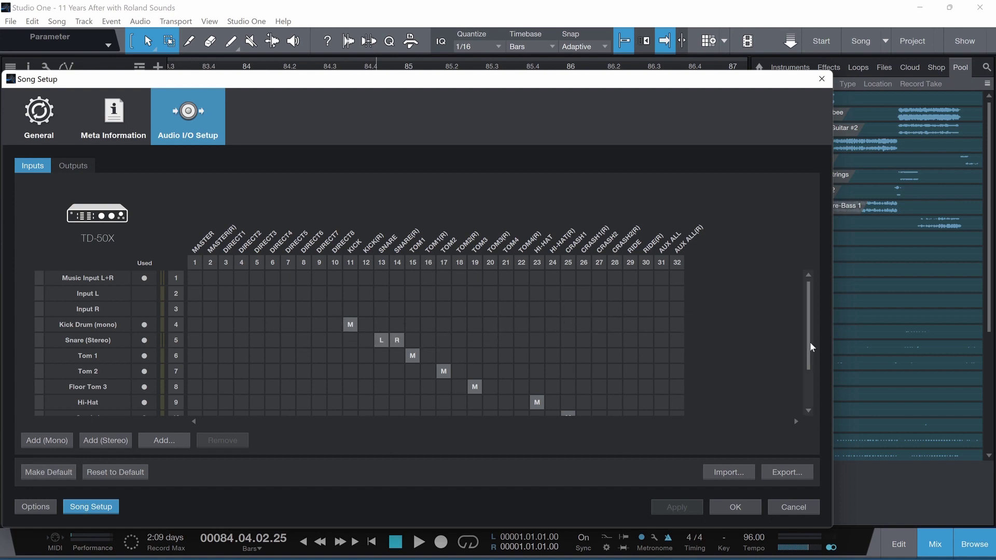
{"action": "left_click_drag", "start_coordinate": [808, 357], "coordinate": [808, 399]}
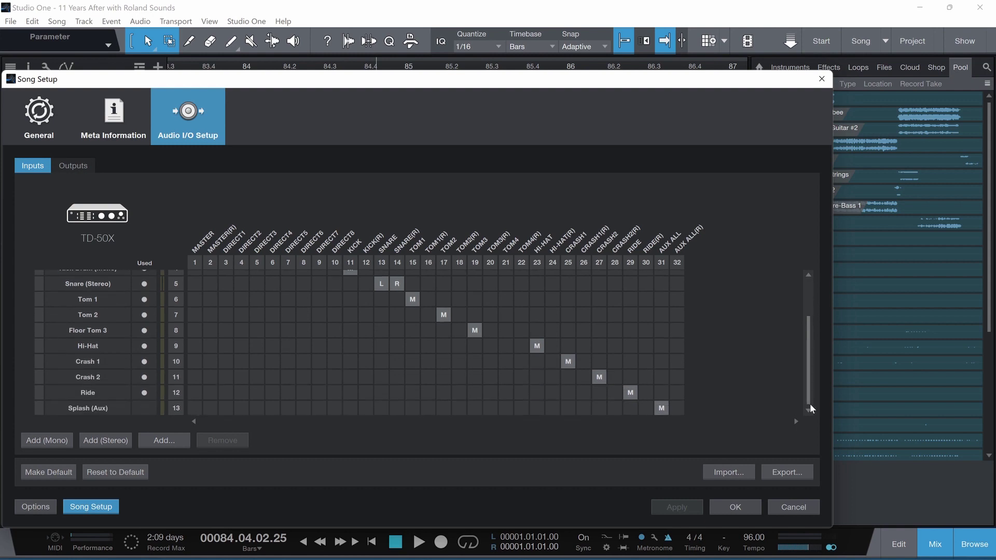
{"action": "left_click_drag", "start_coordinate": [811, 404], "coordinate": [815, 347]}
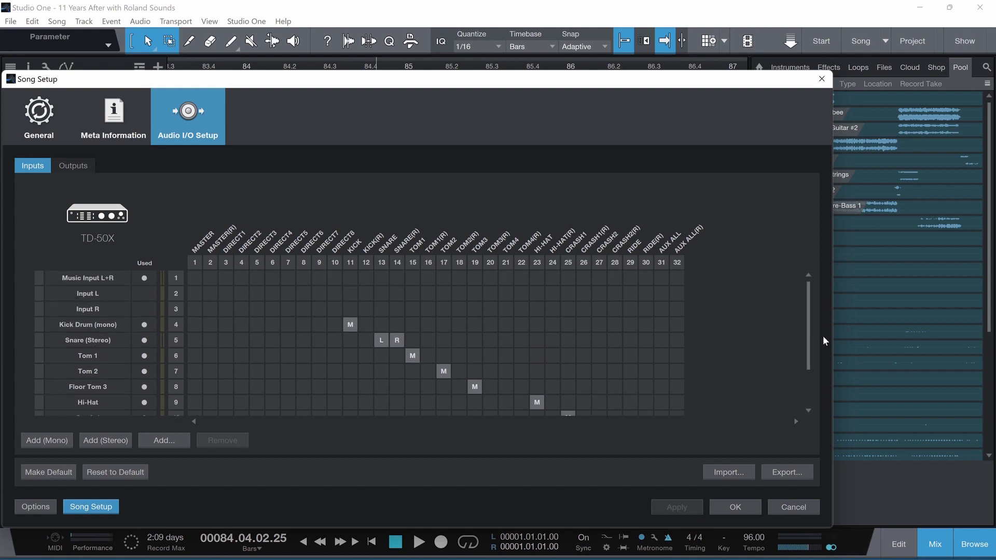
Step: Cancel Song Setup and view '11 Years After with Roland Sounds' with its separate drum-pad mixer channels
{"action": "left_click", "coordinate": [786, 508]}
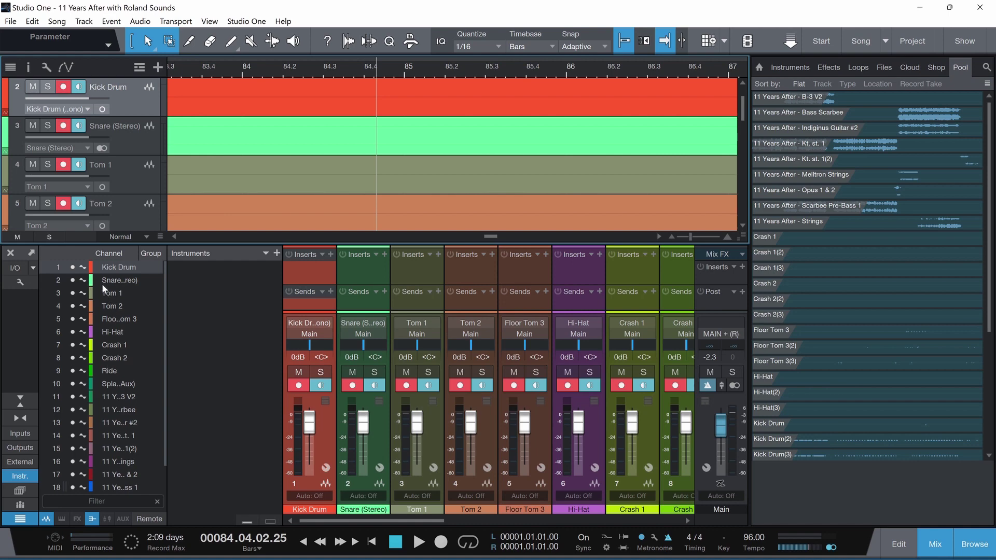
{"action": "left_click", "coordinate": [145, 243]}
{"action": "scroll", "coordinate": [124, 143], "scroll_direction": "down", "scroll_amount": 1}
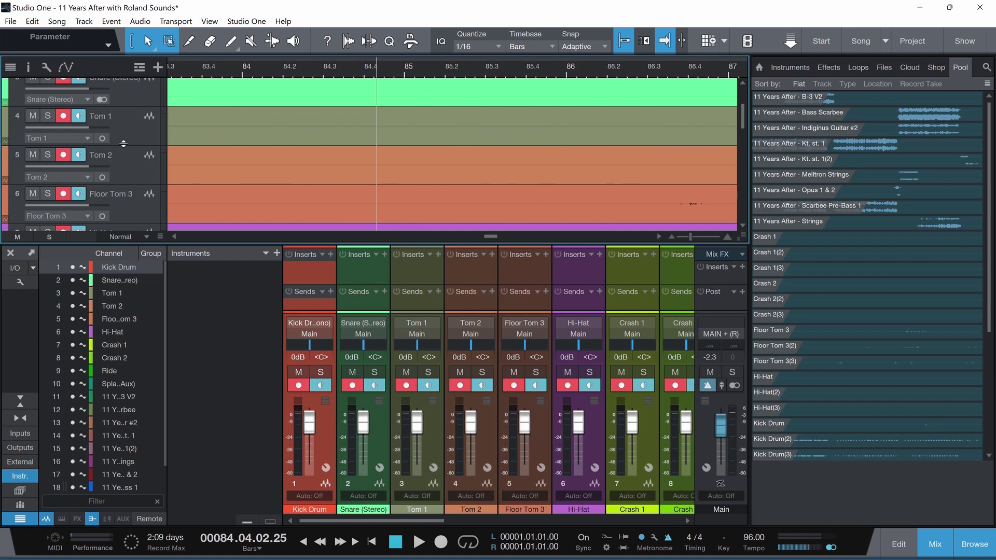
Step: Scroll the track list down past Crash 2 and Ride to Splash (Aux) and track 12
{"action": "scroll", "coordinate": [123, 143], "scroll_direction": "down", "scroll_amount": 2}
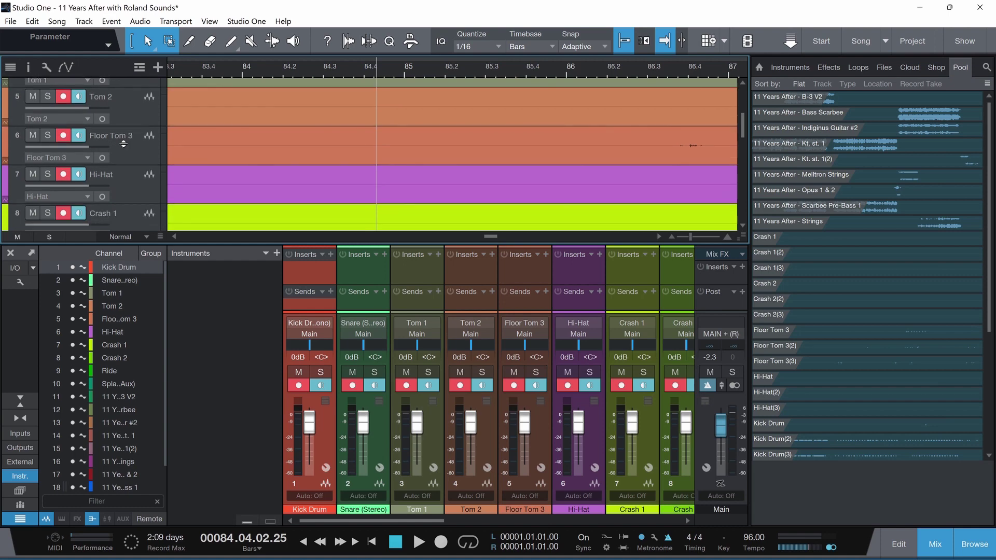
{"action": "scroll", "coordinate": [123, 143], "scroll_direction": "down", "scroll_amount": 1}
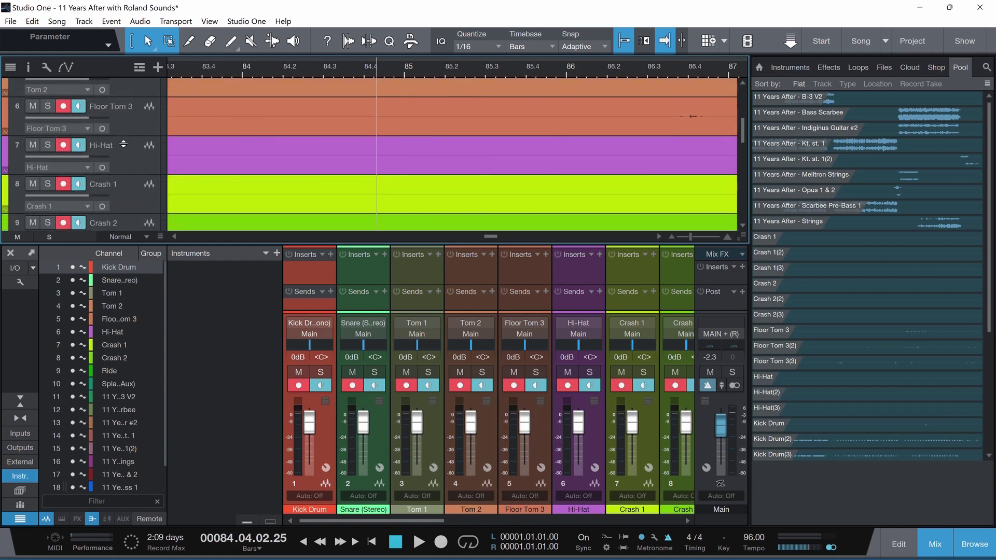
{"action": "scroll", "coordinate": [123, 143], "scroll_direction": "down", "scroll_amount": 2}
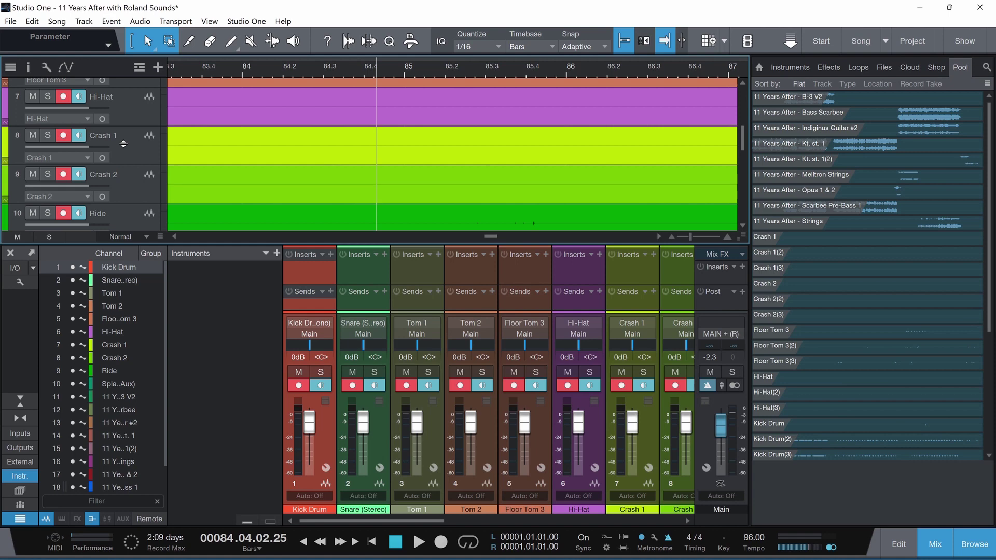
{"action": "scroll", "coordinate": [124, 143], "scroll_direction": "down", "scroll_amount": 2}
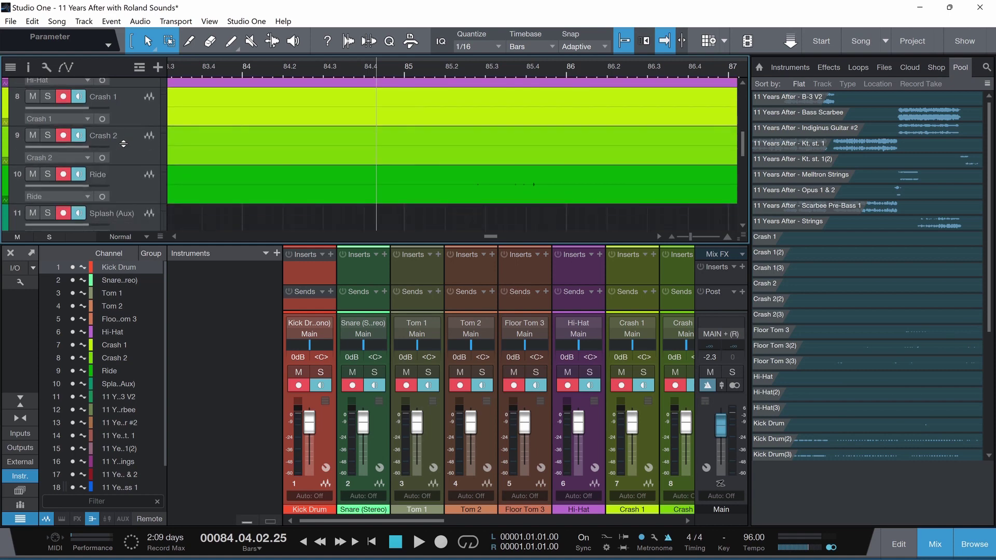
{"action": "scroll", "coordinate": [105, 191], "scroll_direction": "down", "scroll_amount": 1}
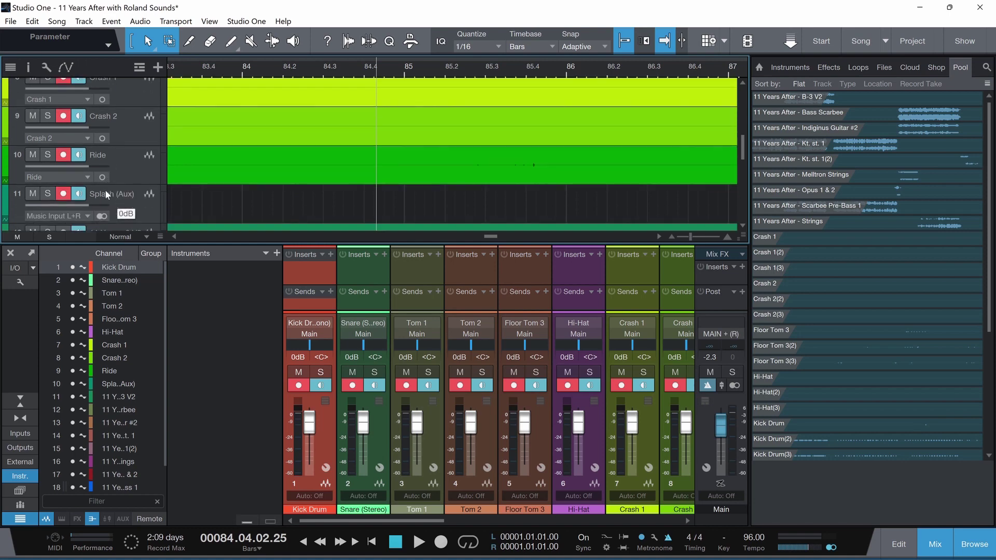
{"action": "scroll", "coordinate": [105, 191], "scroll_direction": "down", "scroll_amount": 1}
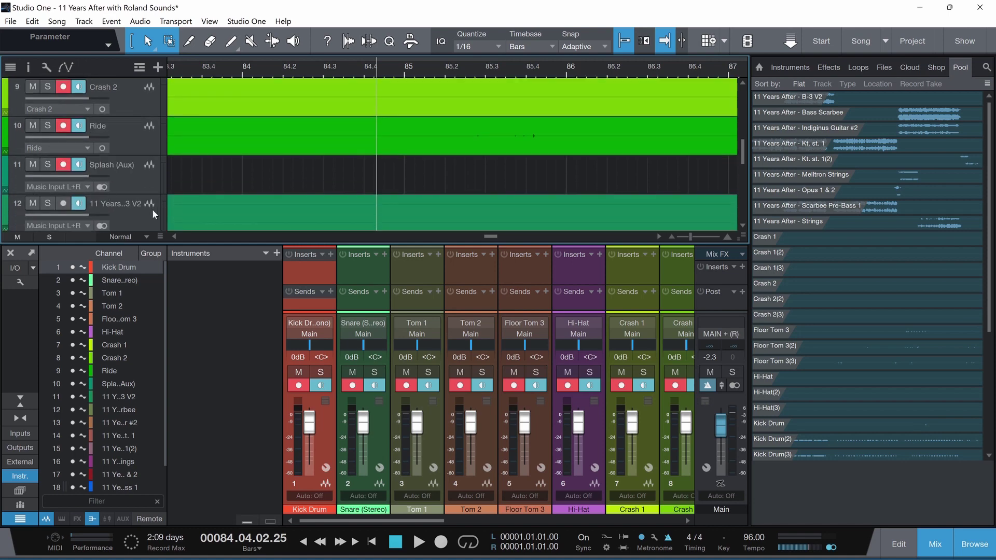